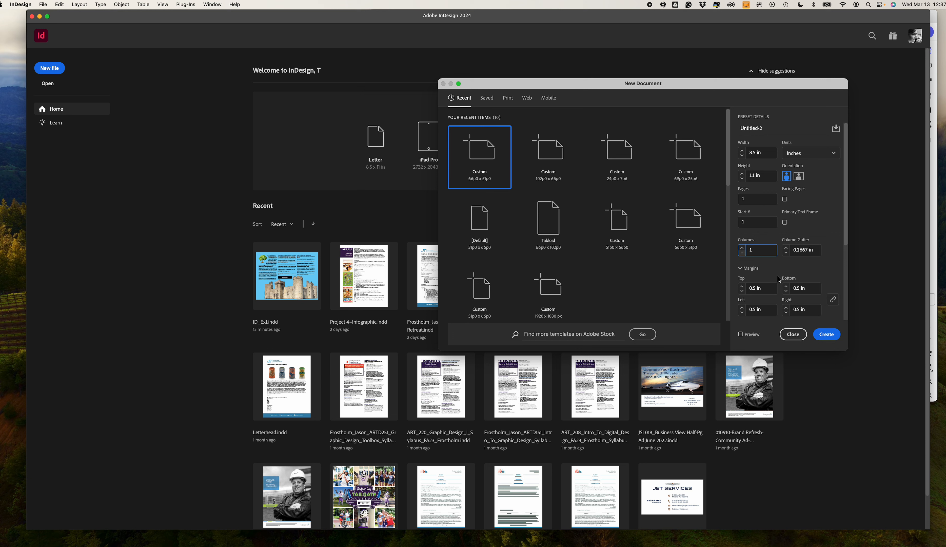
# - Create the 8.5 × 11 in document and draw a text frame that fills the page margins
pyautogui.click(828, 338)
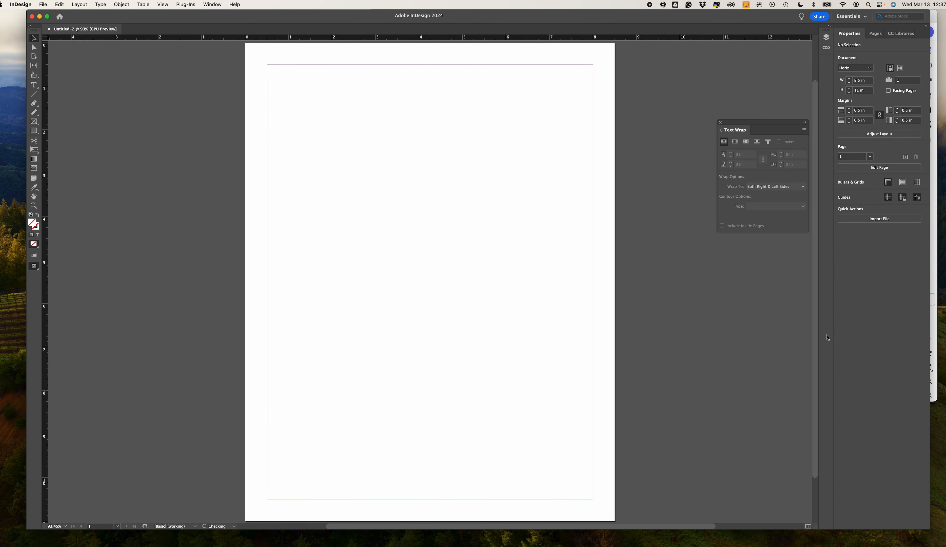
pyautogui.click(34, 85)
pyautogui.moveTo(267, 65); pyautogui.dragTo(593, 498)
pyautogui.moveTo(593, 498); pyautogui.dragTo(592, 498)
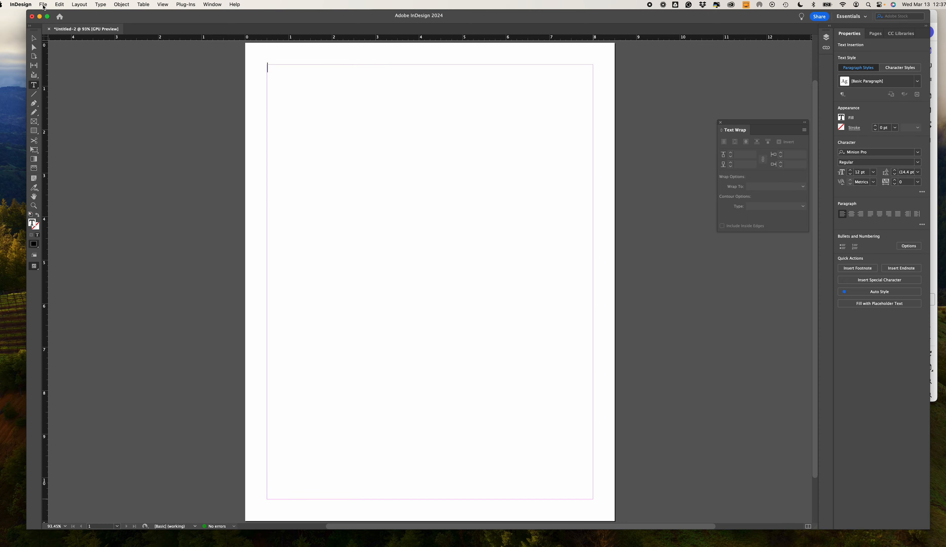
# - Place the Pizza Menu text file from the 8-ID EX 2 folder using import options that remove styles and formatting from text and tables
pyautogui.click(43, 4)
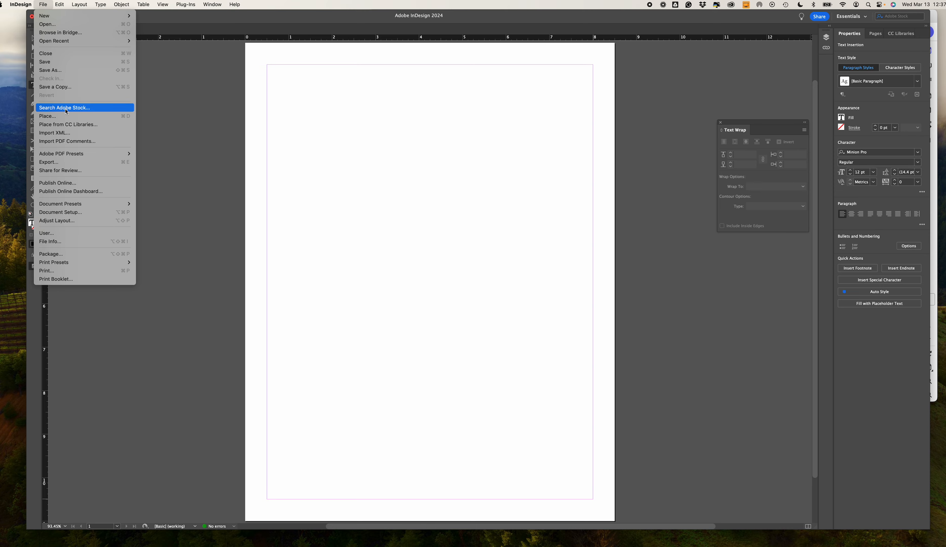
pyautogui.click(67, 117)
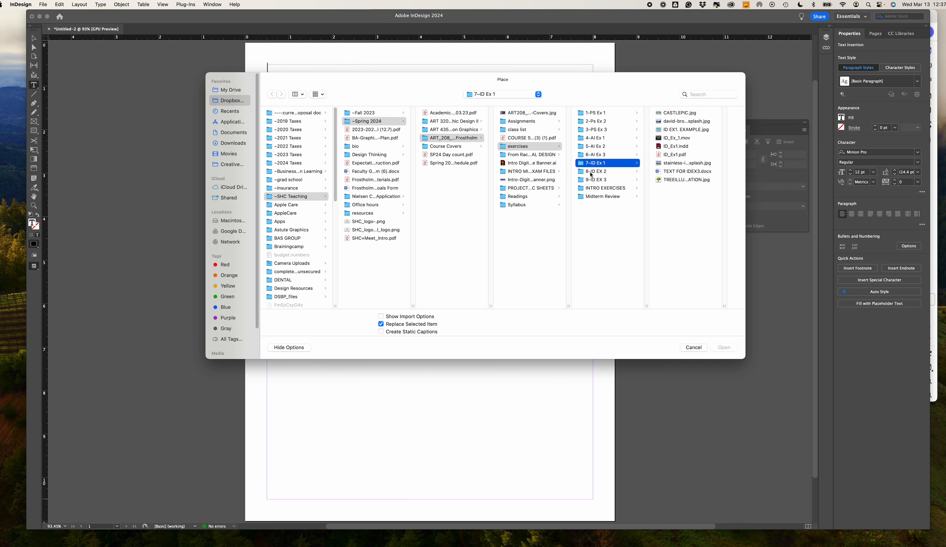
pyautogui.click(591, 172)
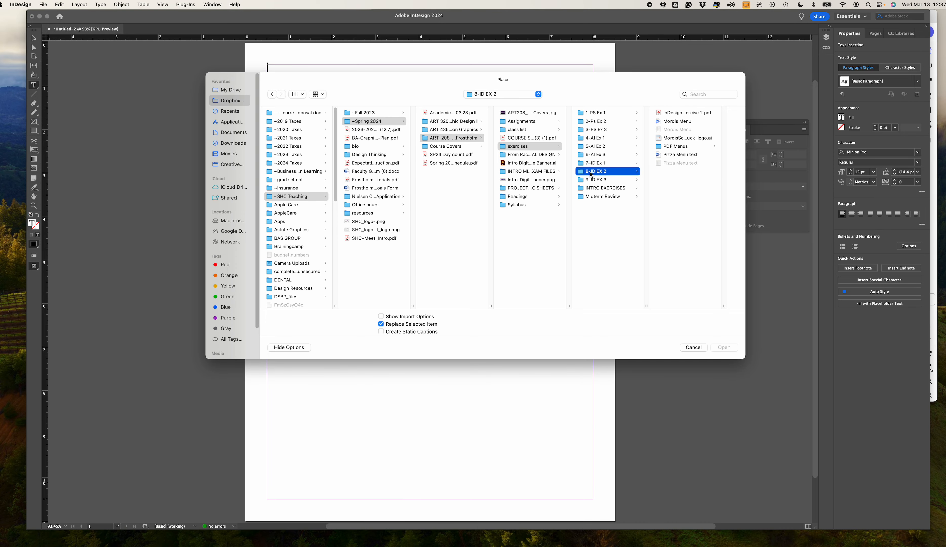
pyautogui.click(677, 155)
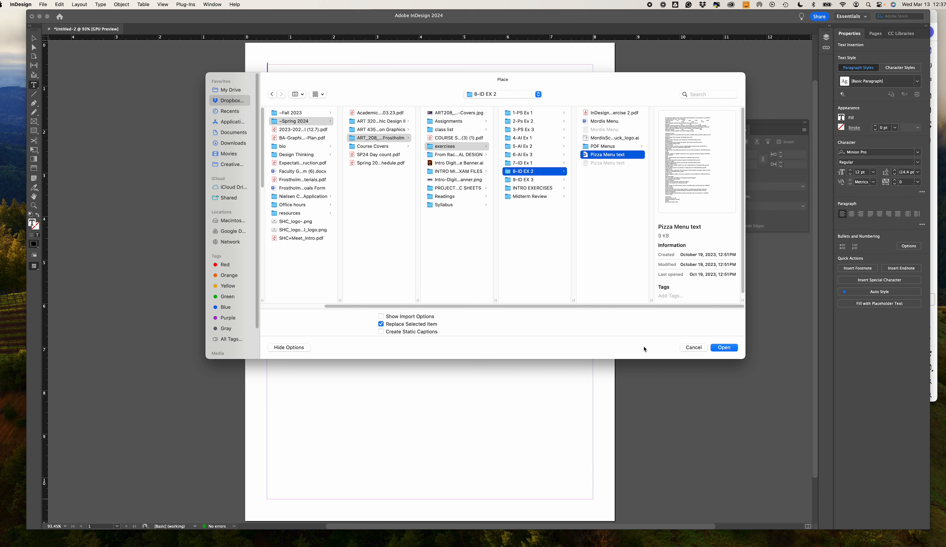
pyautogui.click(381, 316)
pyautogui.click(721, 348)
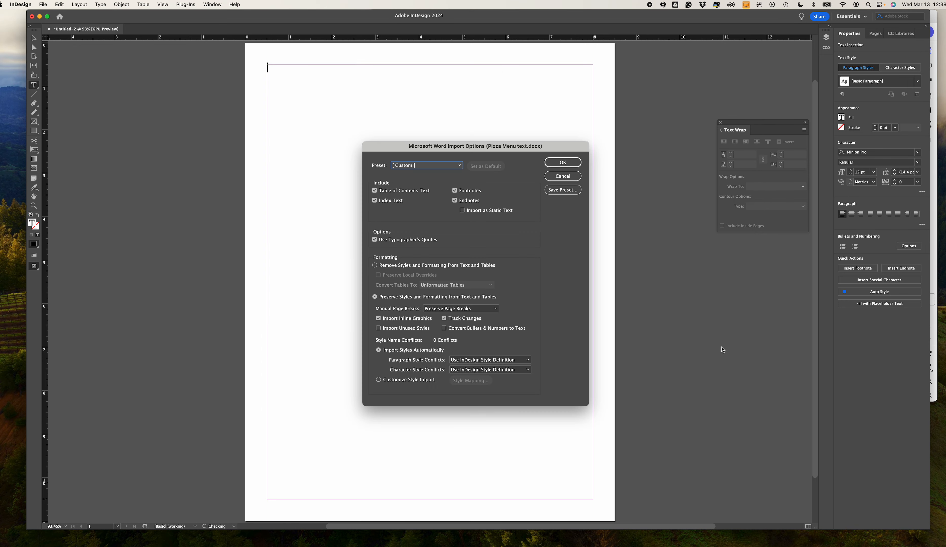
pyautogui.click(375, 266)
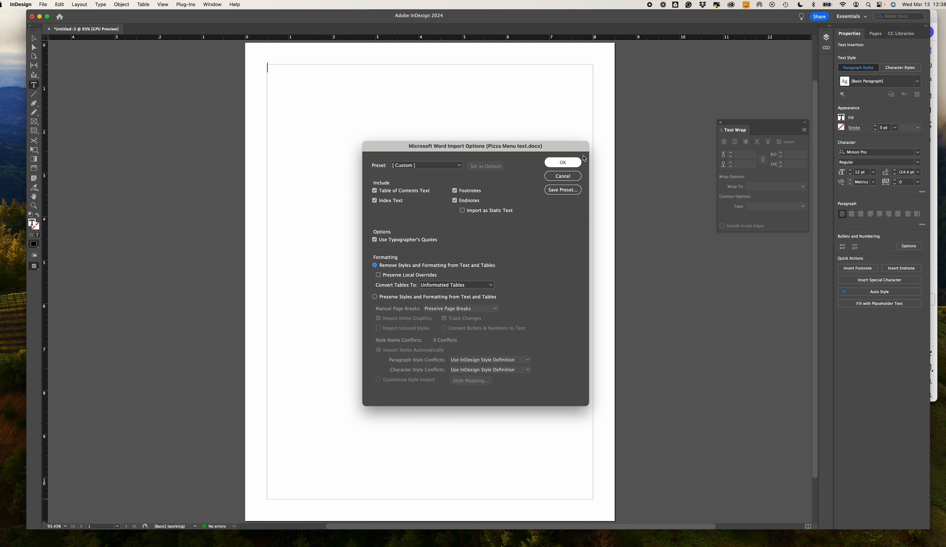
pyautogui.click(563, 162)
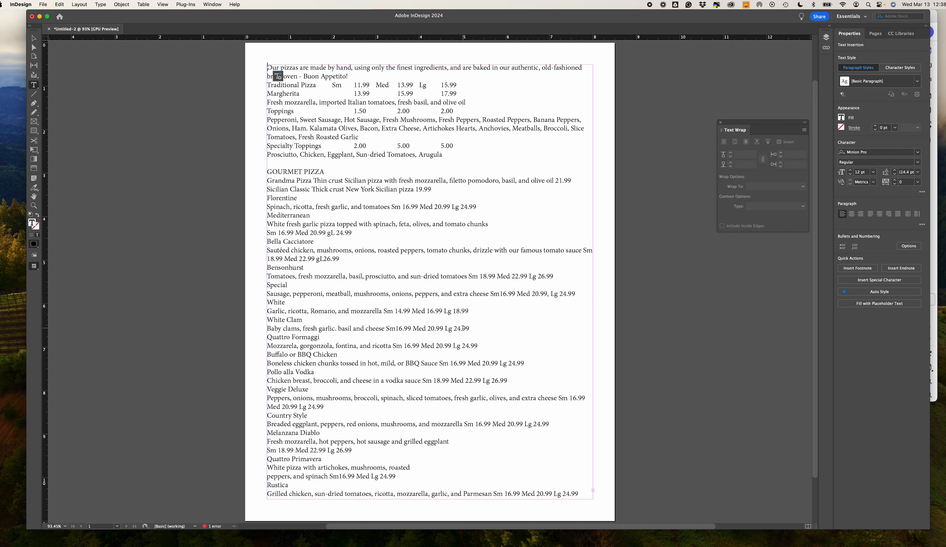
# - Select the opening paragraph from "Our pizzas are made by hand" to "Buon Appetito!" and bring up the document's paragraph styles
pyautogui.scroll(-3, 412, 386)
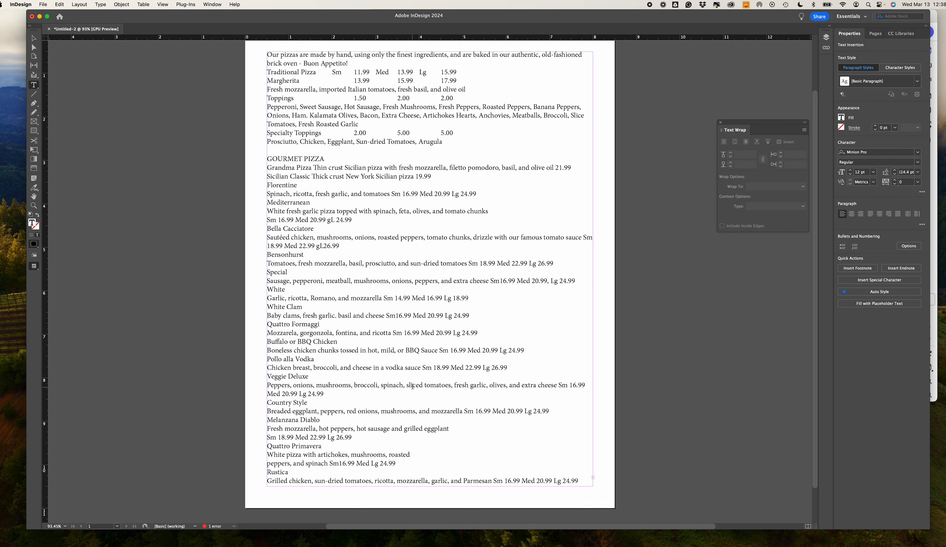
pyautogui.scroll(1, 412, 386)
pyautogui.scroll(-1, 412, 385)
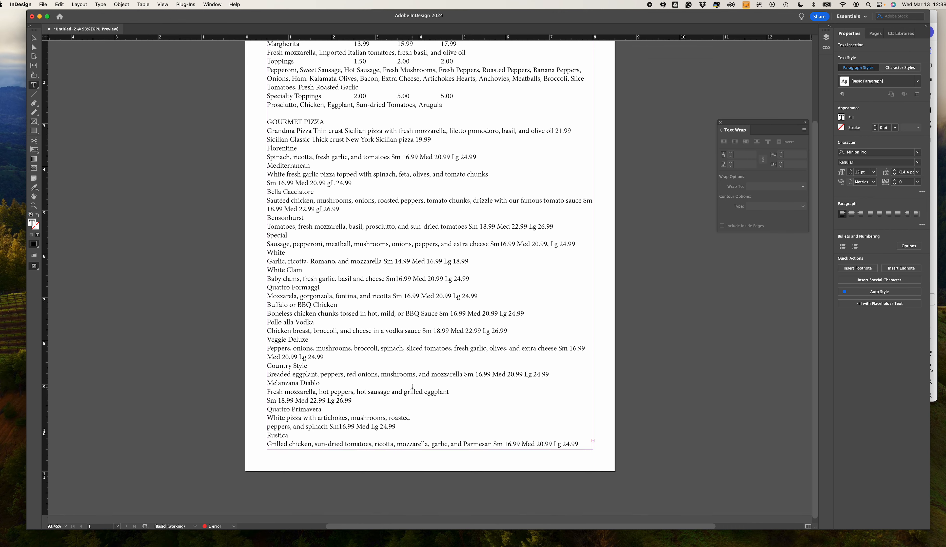
pyautogui.scroll(6, 409, 383)
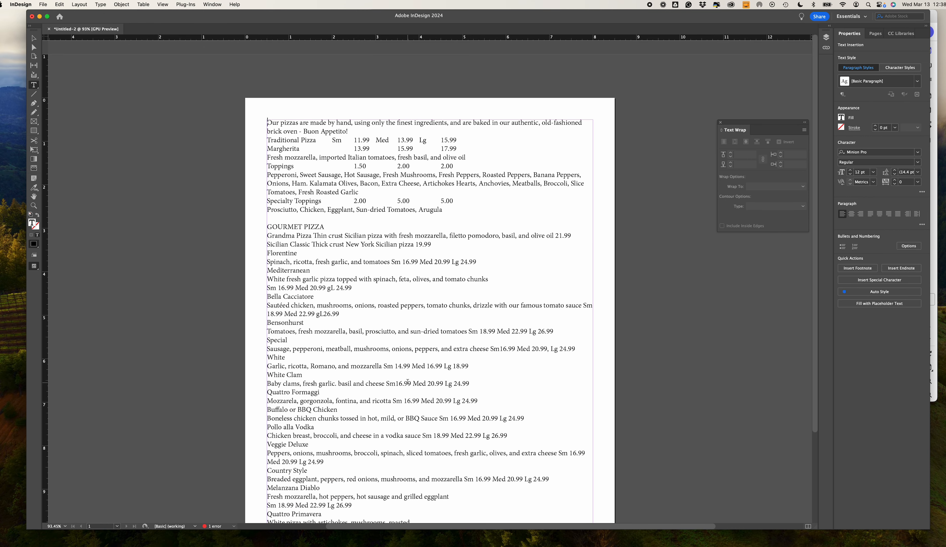
pyautogui.scroll(-5, 428, 454)
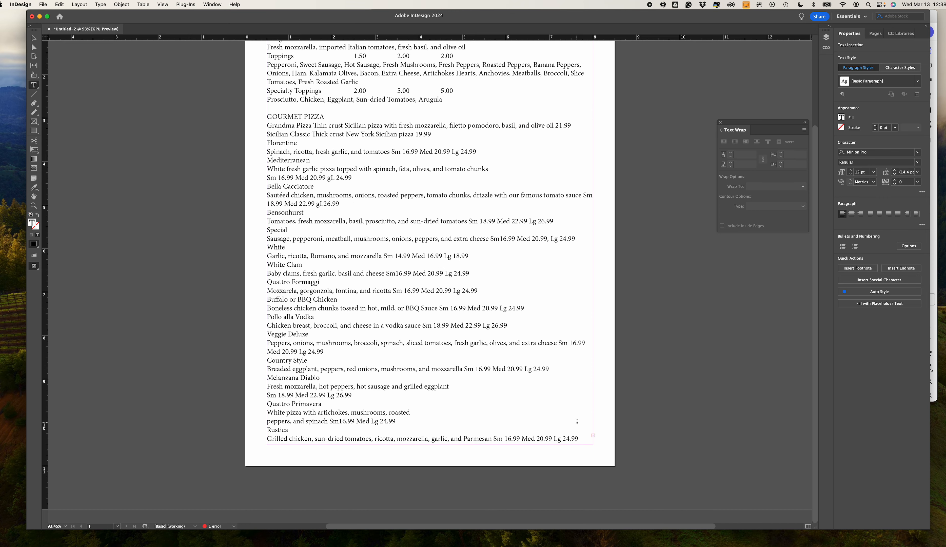
pyautogui.press('super+Home')
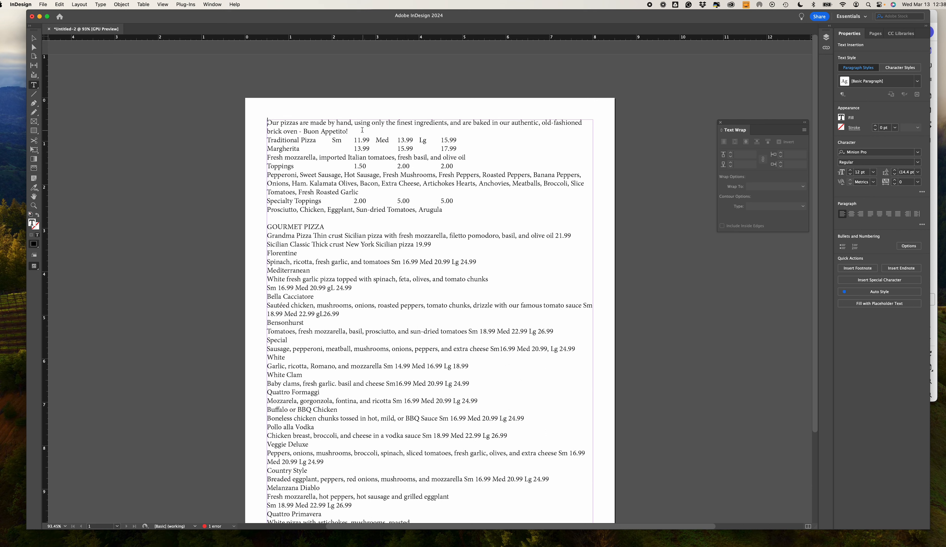
pyautogui.moveTo(353, 131); pyautogui.dragTo(237, 116)
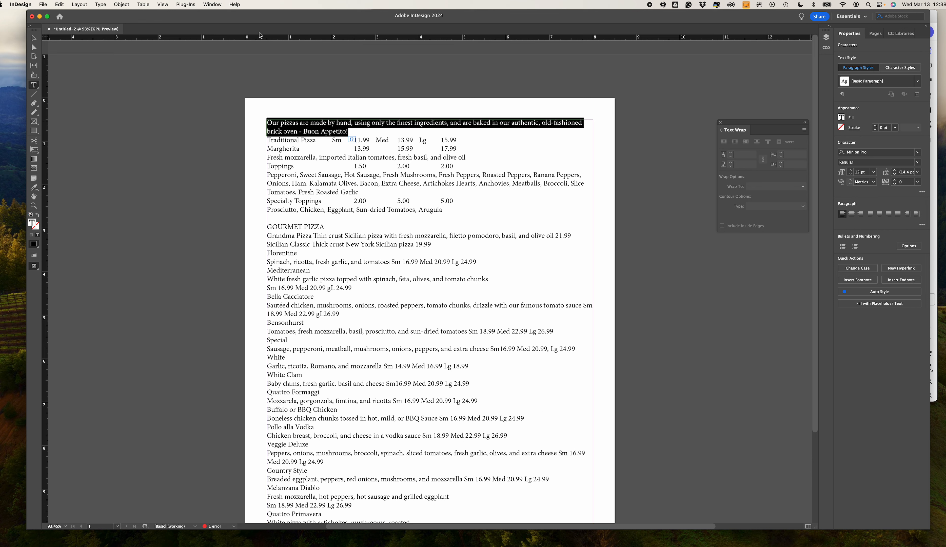
pyautogui.click(210, 4)
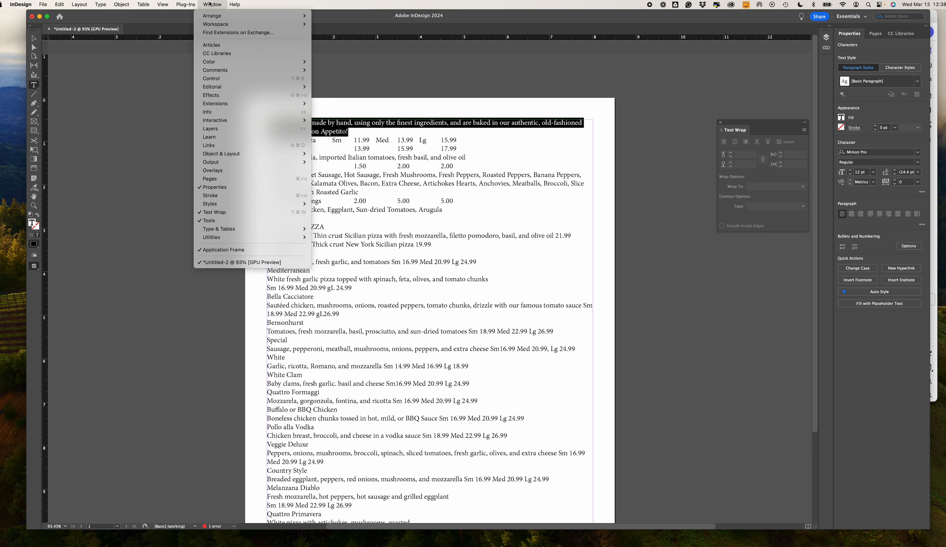
pyautogui.moveTo(259, 203)
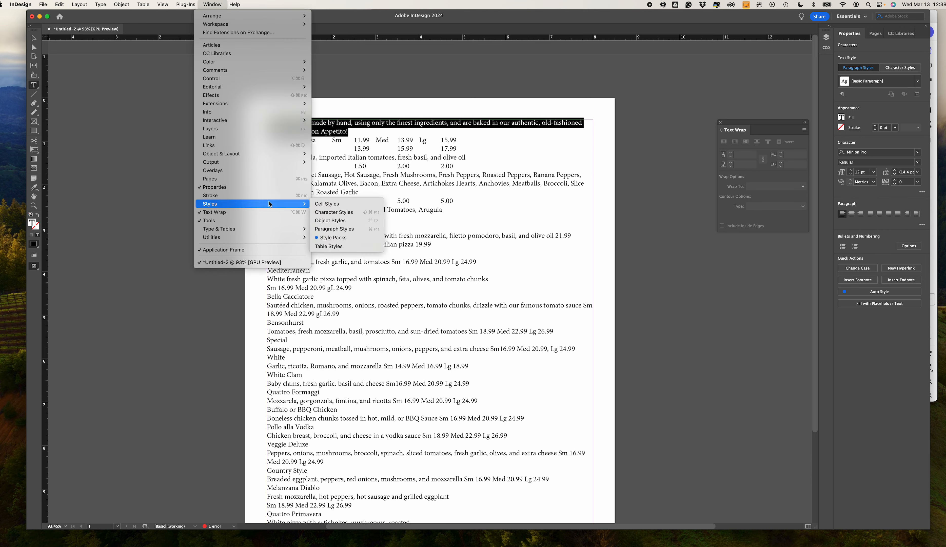
pyautogui.click(347, 229)
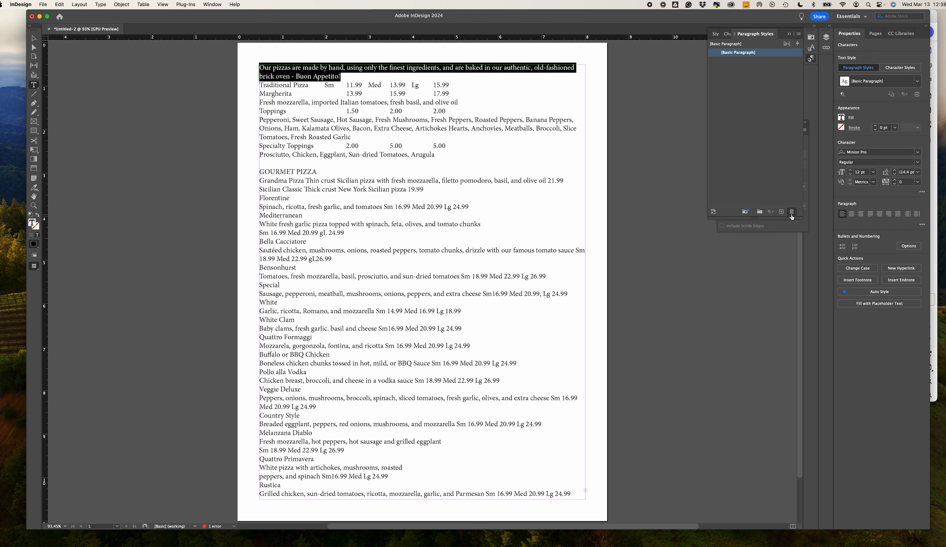
# - Create a paragraph style for the selected opening paragraph and name it Intro
pyautogui.click(781, 212)
pyautogui.doubleClick(733, 61)
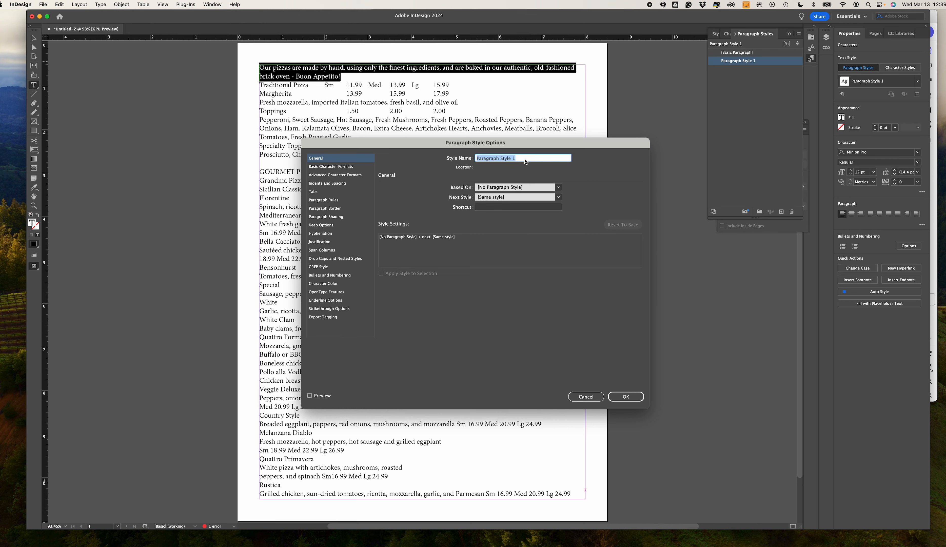
pyautogui.write('Intro')
# - Set the Intro style's basic character formats to Optima Bold at 16 pt
pyautogui.click(317, 168)
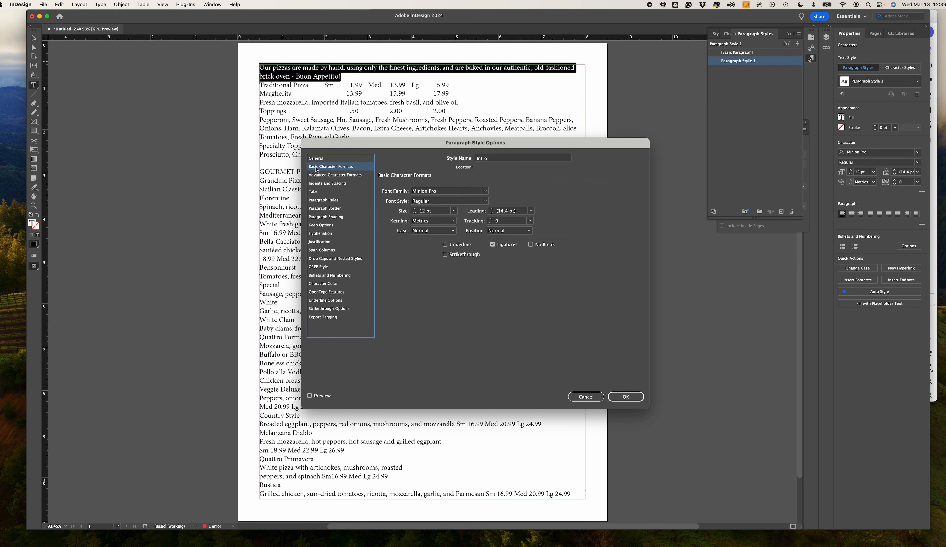
pyautogui.click(485, 191)
pyautogui.scroll(-3, 456, 369)
pyautogui.scroll(-15, 457, 369)
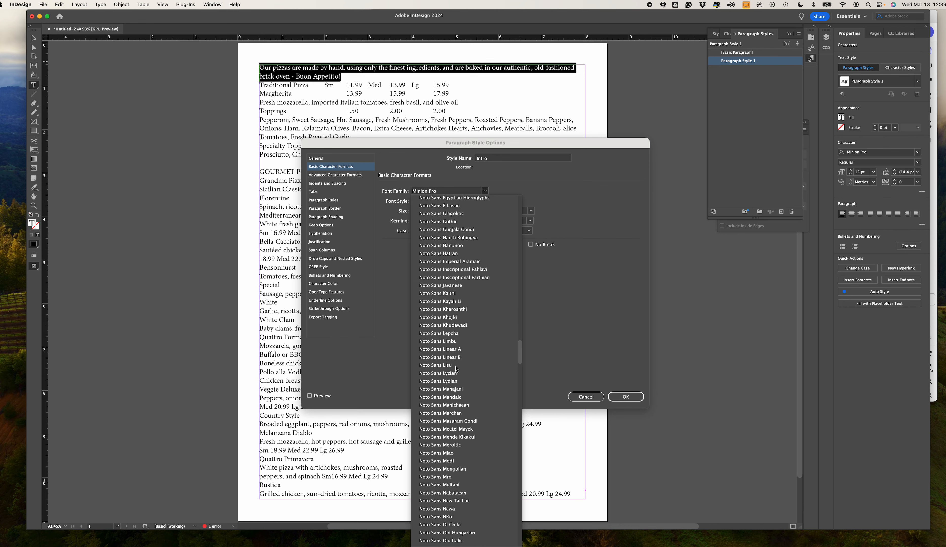
pyautogui.scroll(-8, 457, 370)
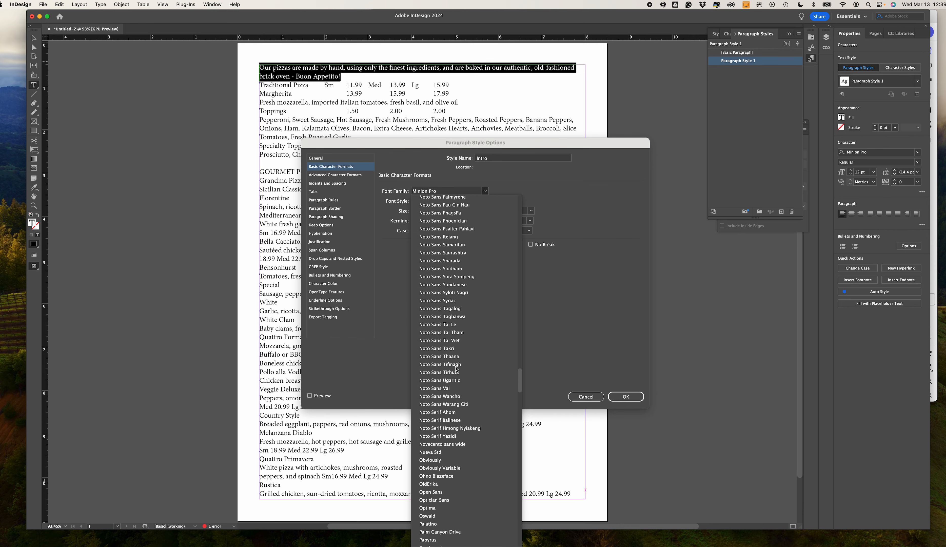
pyautogui.click(435, 509)
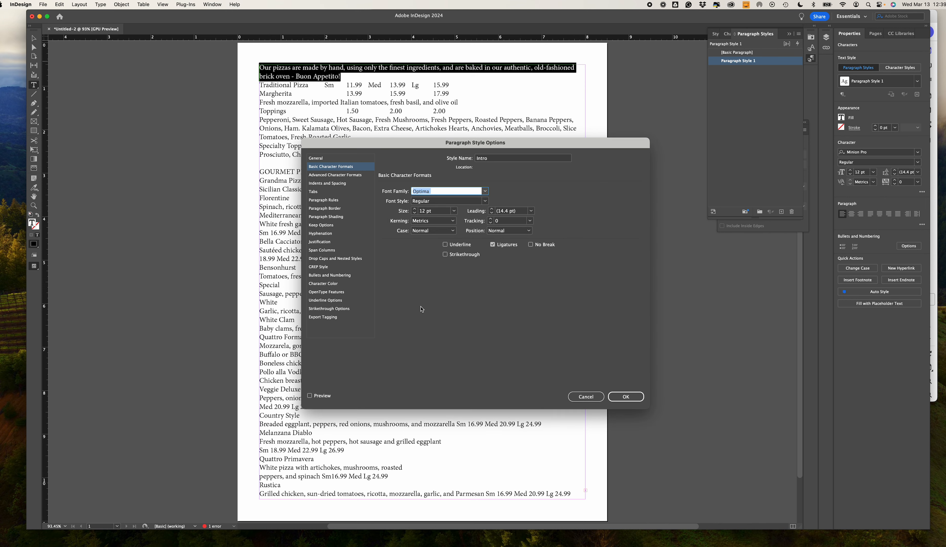
pyautogui.click(487, 202)
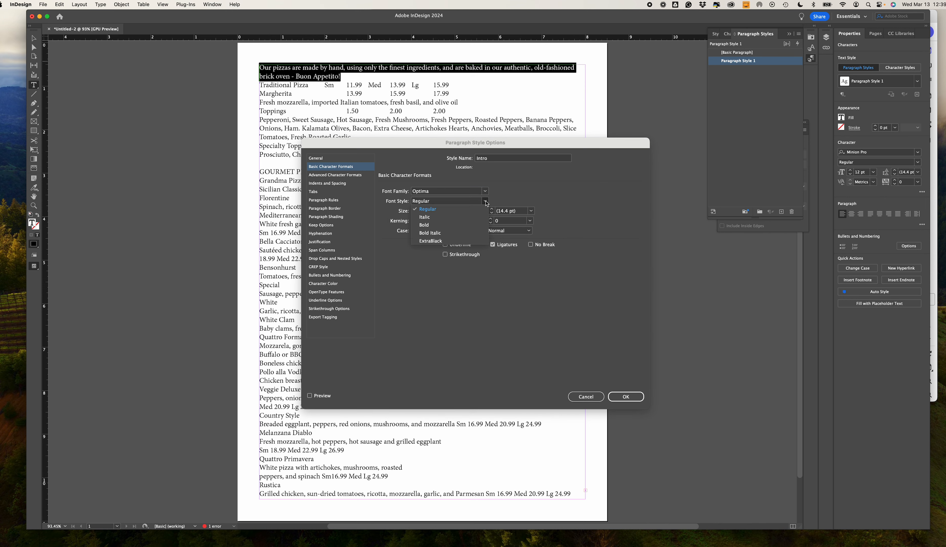
pyautogui.click(454, 225)
pyautogui.click(454, 212)
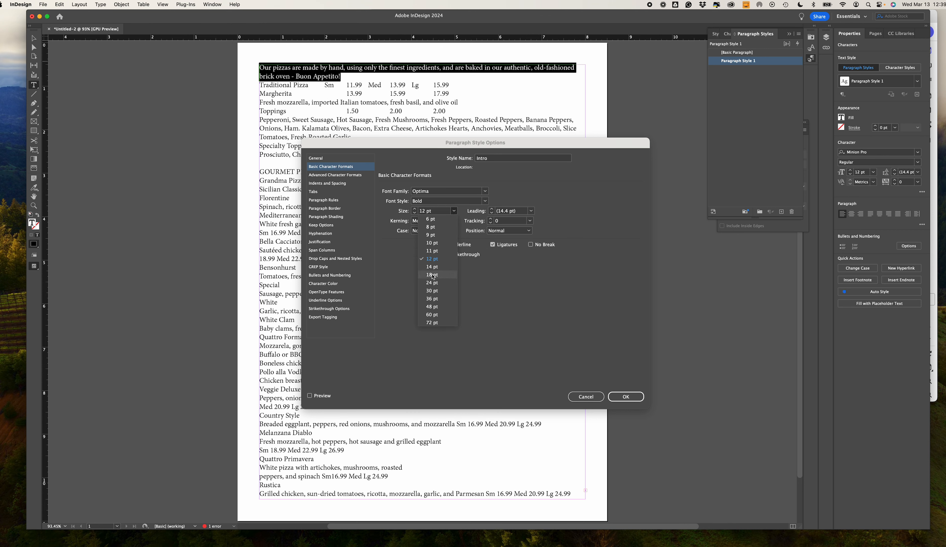
pyautogui.click(434, 211)
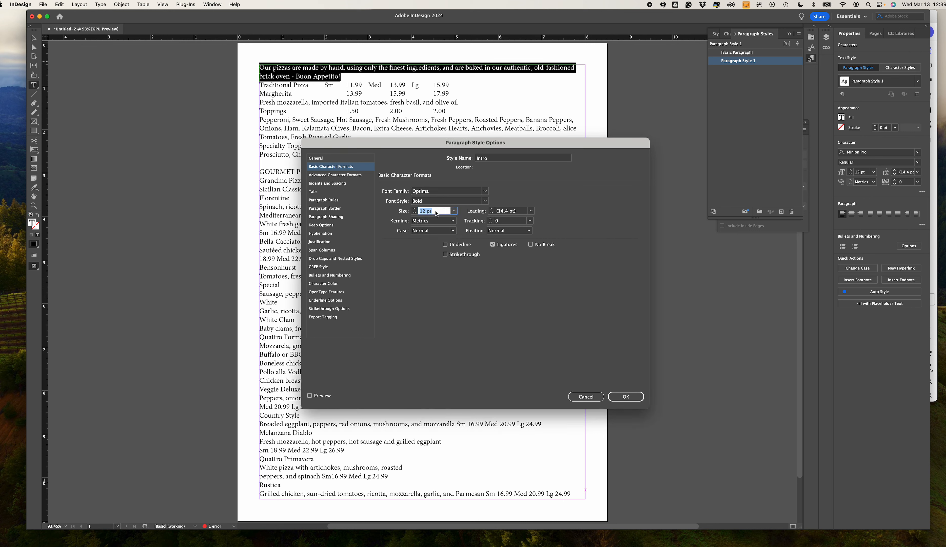
pyautogui.write('16')
pyautogui.click(627, 397)
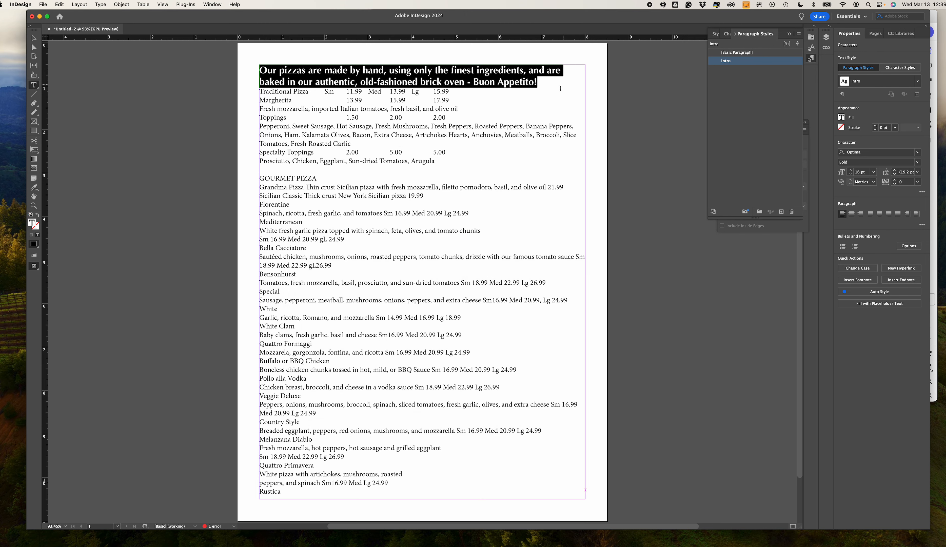
# - Create a paragraph style named Pizzas for the "Traditional Pizza" line
pyautogui.click(278, 91)
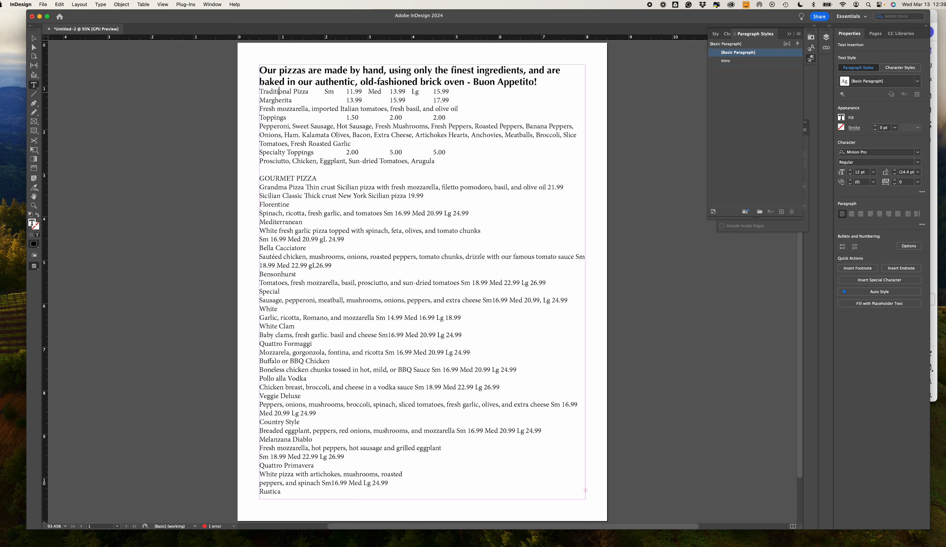
pyautogui.tripleClick(279, 91)
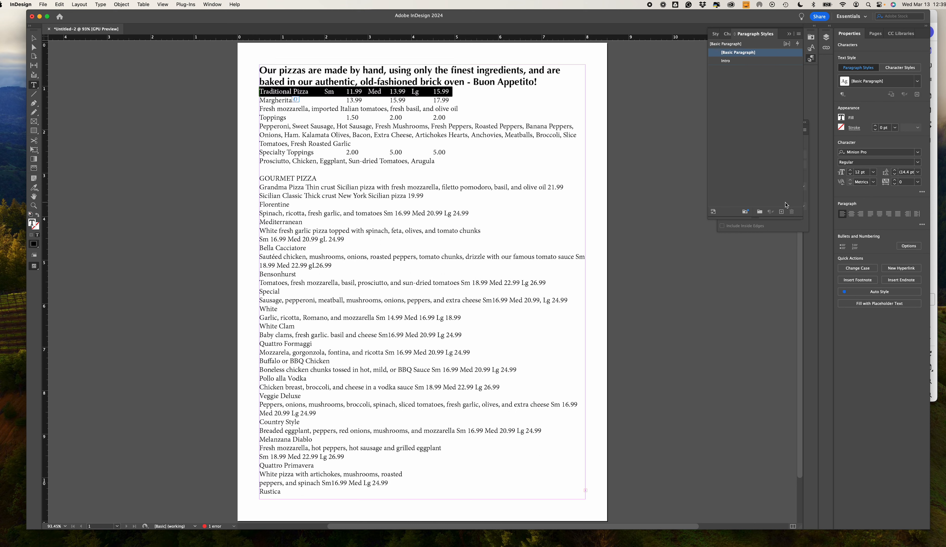
pyautogui.click(780, 212)
pyautogui.doubleClick(730, 61)
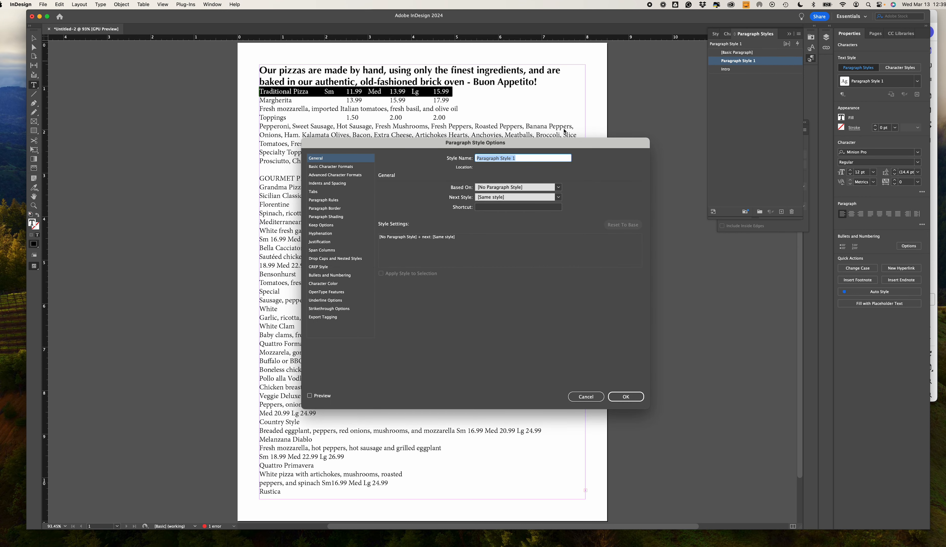
pyautogui.write('Pizza')
# - Set the Pizzas style's basic character formats to the Optima font at 11 pt
pyautogui.click(331, 168)
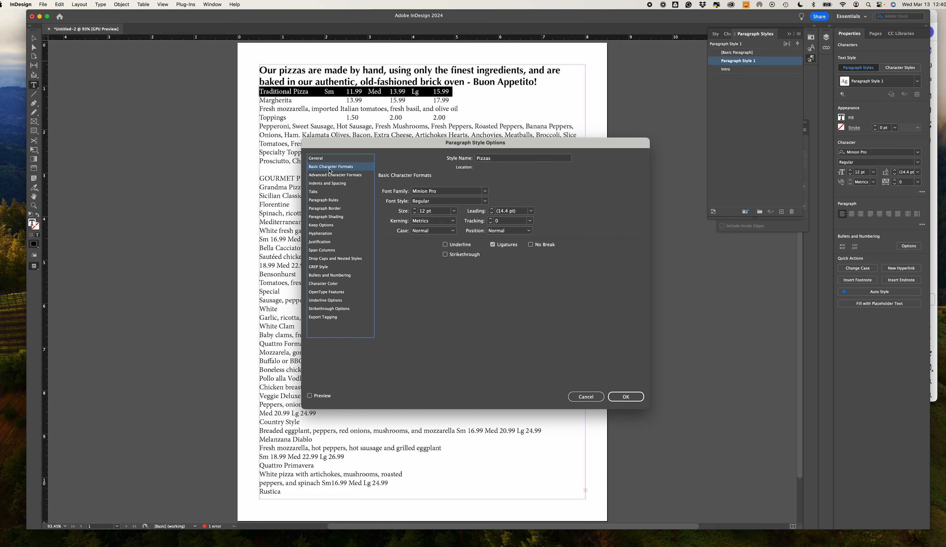
pyautogui.click(470, 195)
pyautogui.tripleClick(469, 193)
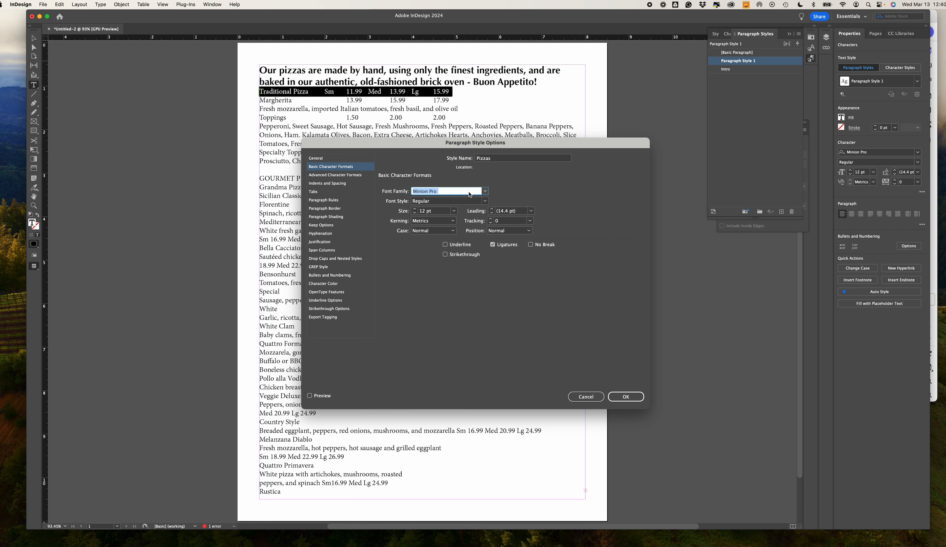
pyautogui.write('Op')
pyautogui.write('tima')
pyautogui.click(454, 211)
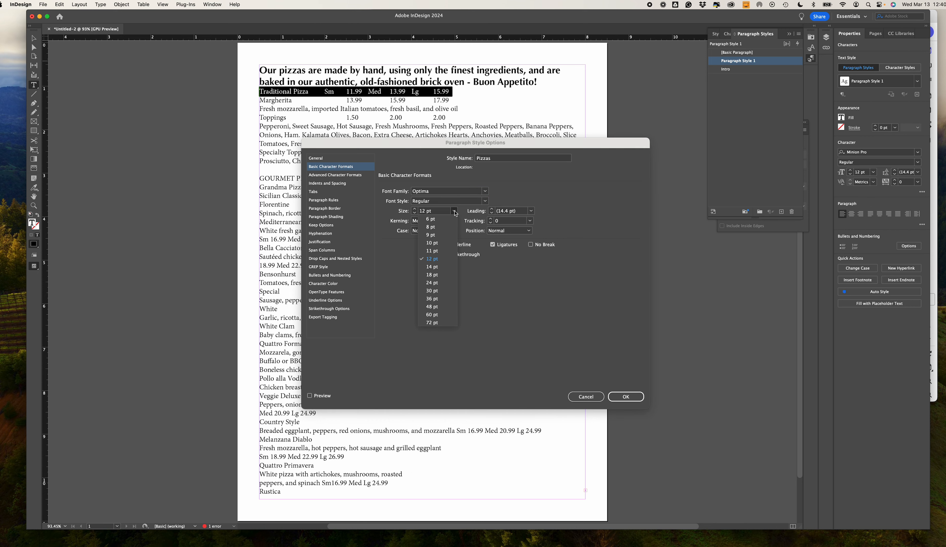
pyautogui.click(433, 251)
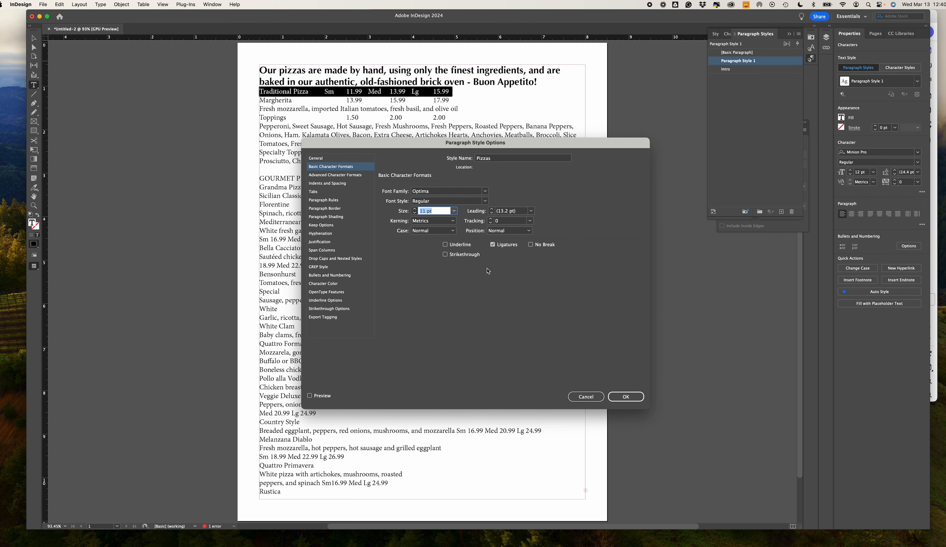
pyautogui.click(632, 396)
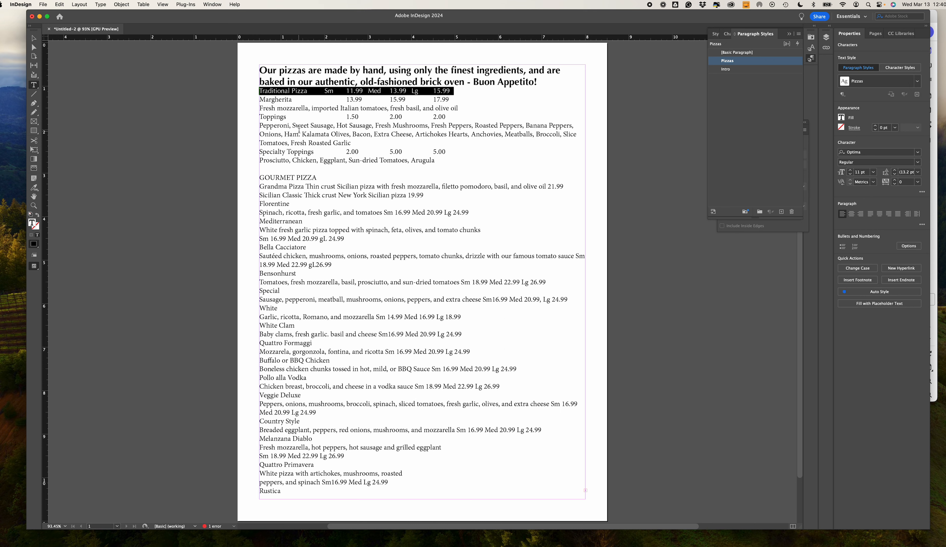
# - Apply the Pizzas paragraph style to the Margherita line
pyautogui.click(279, 99)
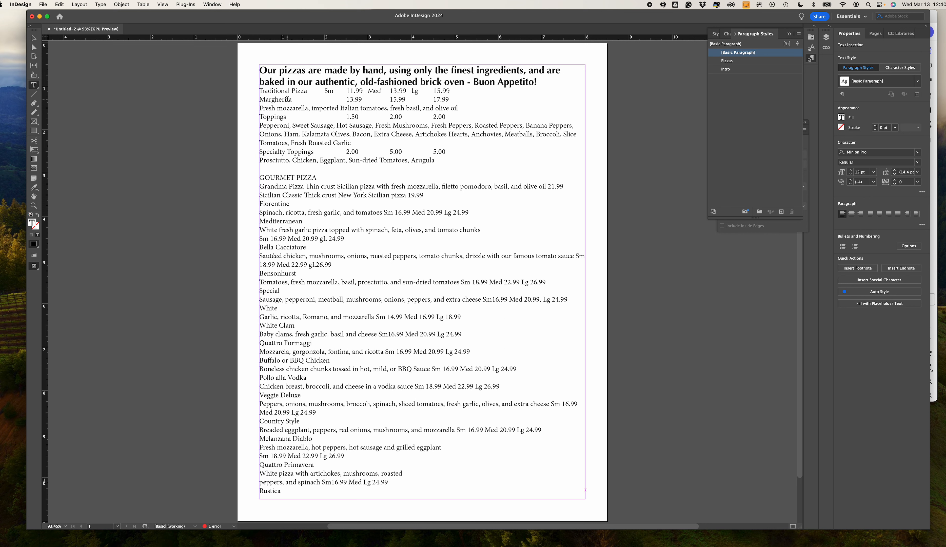
pyautogui.click(726, 61)
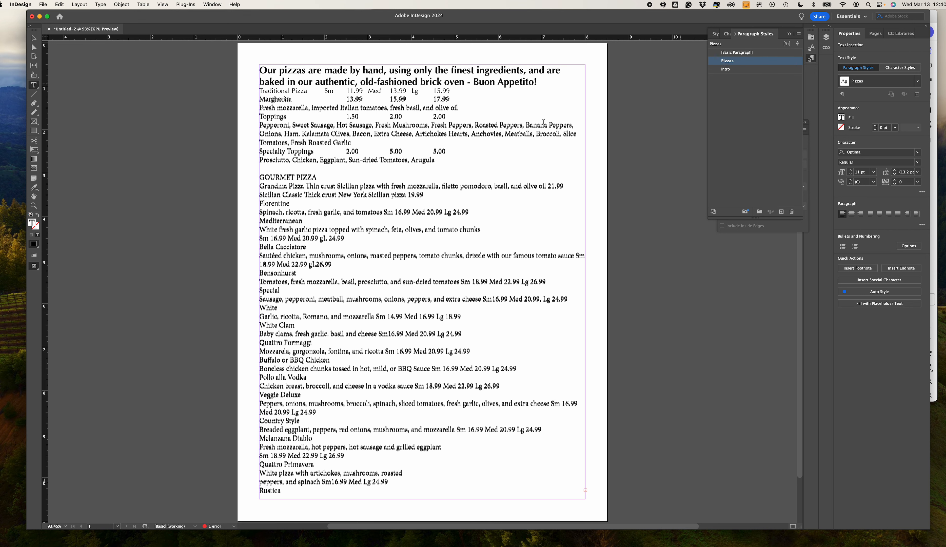
pyautogui.press('super+z')
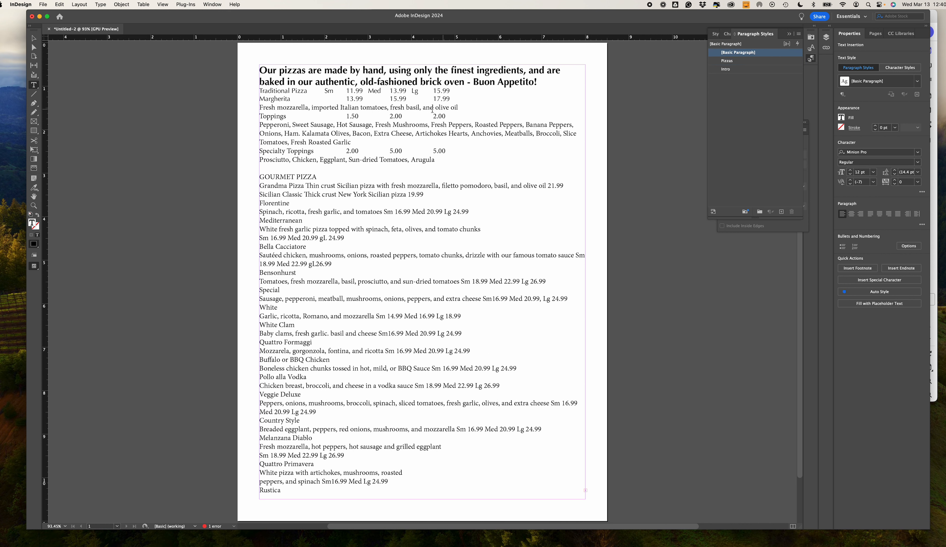
# - Create a paragraph style for the "Fresh mozzarella, imported Italian tomatoes" line under Margherita and name it Descriptions
pyautogui.tripleClick(277, 107)
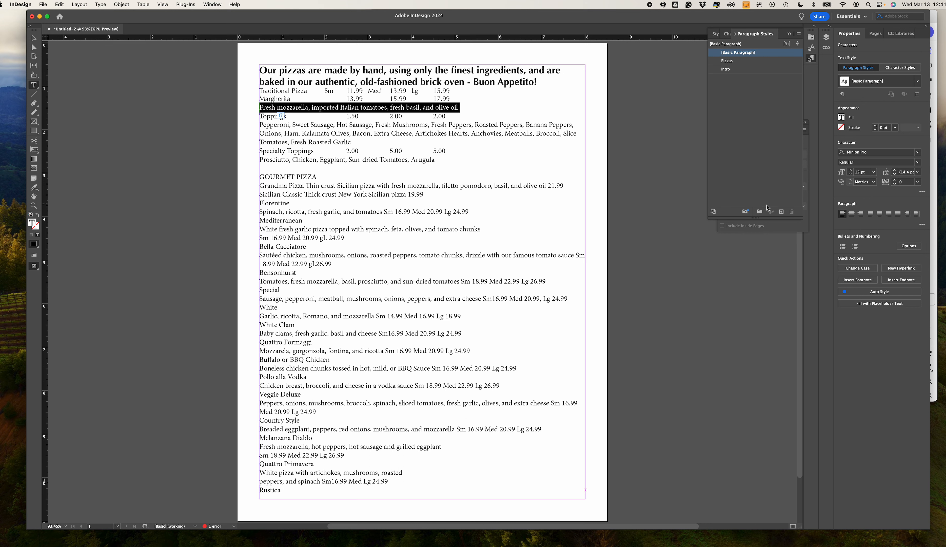
pyautogui.click(783, 213)
pyautogui.click(732, 62)
pyautogui.doubleClick(733, 62)
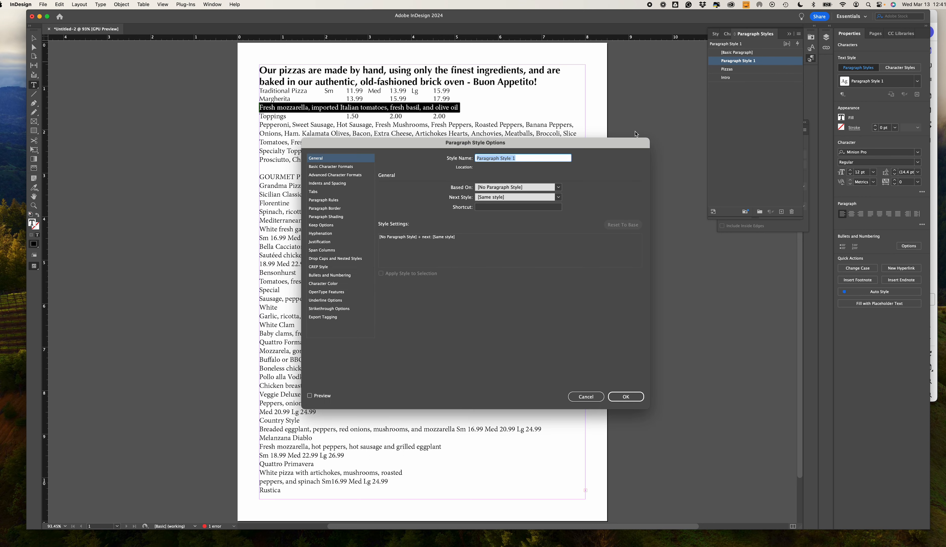
pyautogui.write('Descriptions')
# - Set the Descriptions style's basic character formats to Optima Italic at 9 pt
pyautogui.click(323, 168)
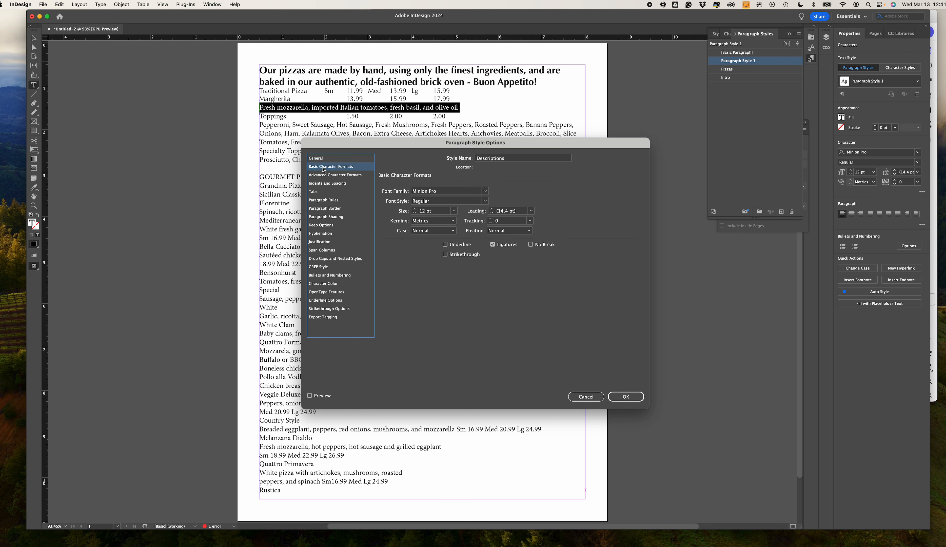
pyautogui.click(446, 192)
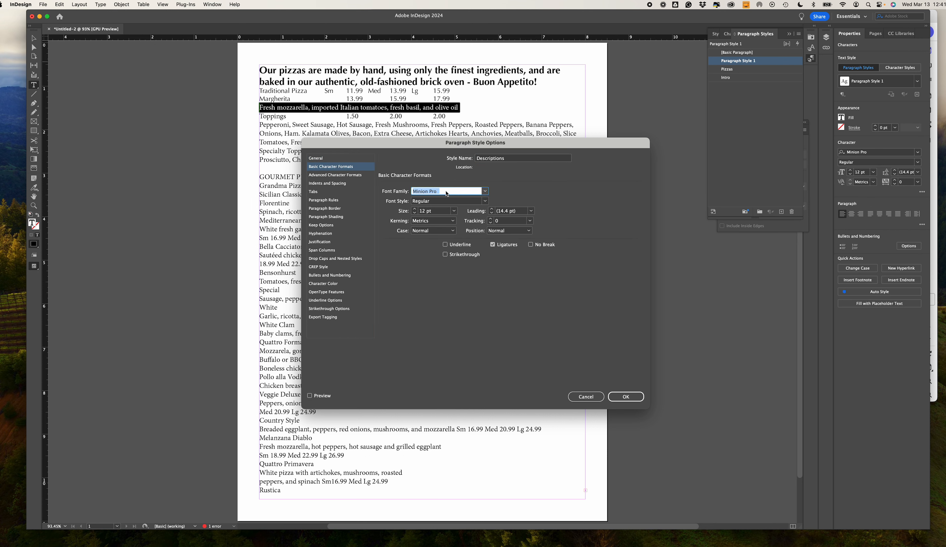
pyautogui.write('Optima')
pyautogui.click(486, 202)
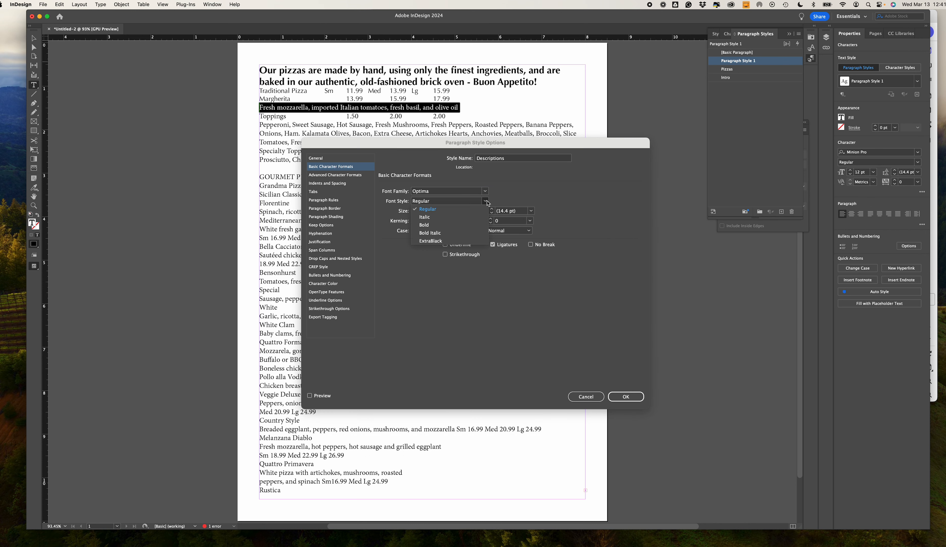
pyautogui.click(452, 218)
pyautogui.click(454, 211)
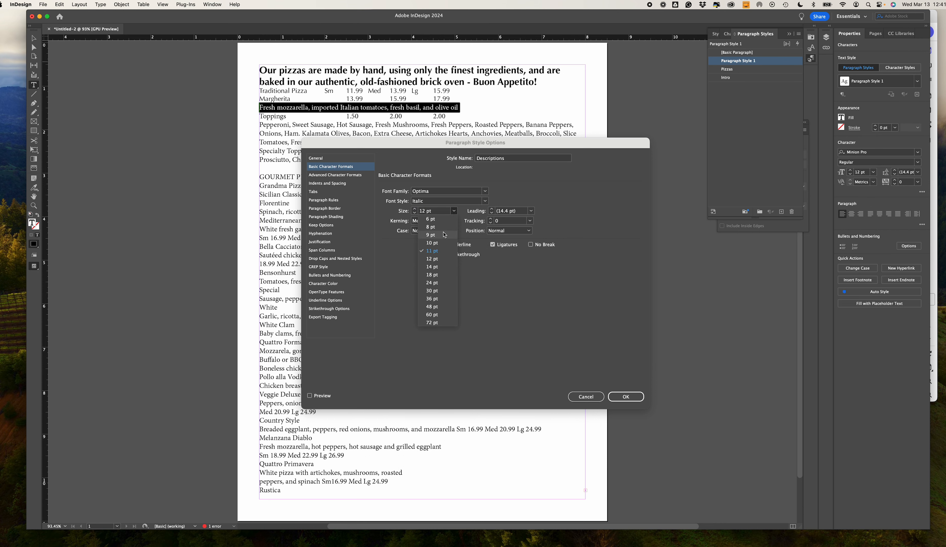
pyautogui.click(444, 235)
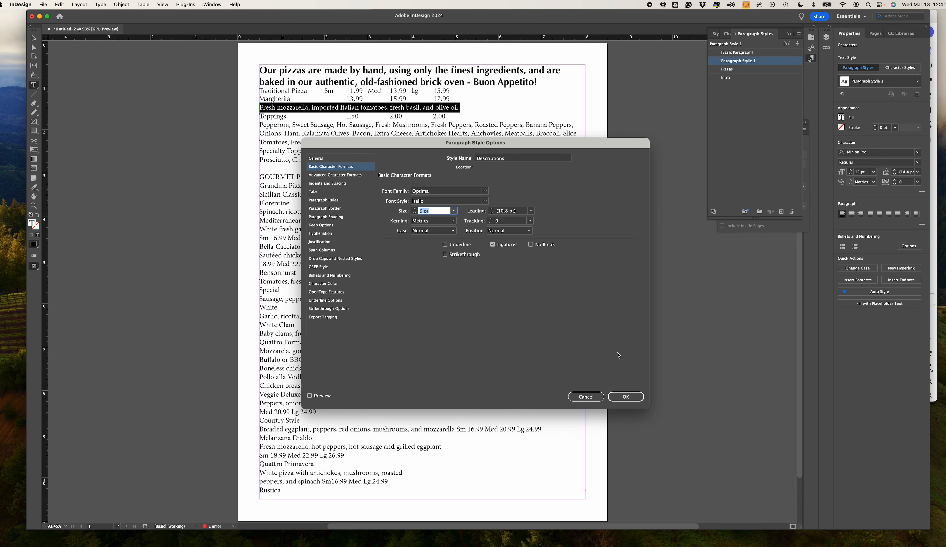
pyautogui.click(626, 396)
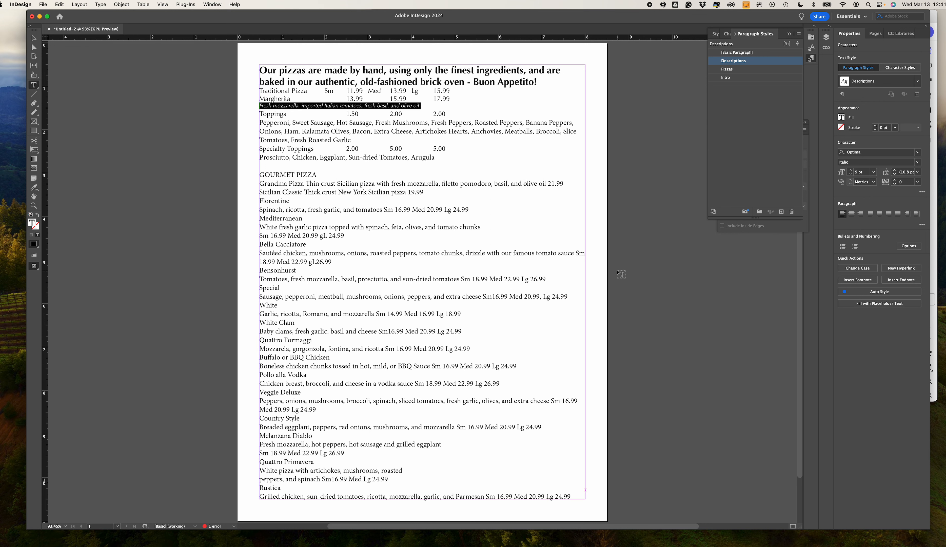
# - Apply the Descriptions style to the ingredient paragraphs under Toppings and Specialty Toppings
pyautogui.click(271, 123)
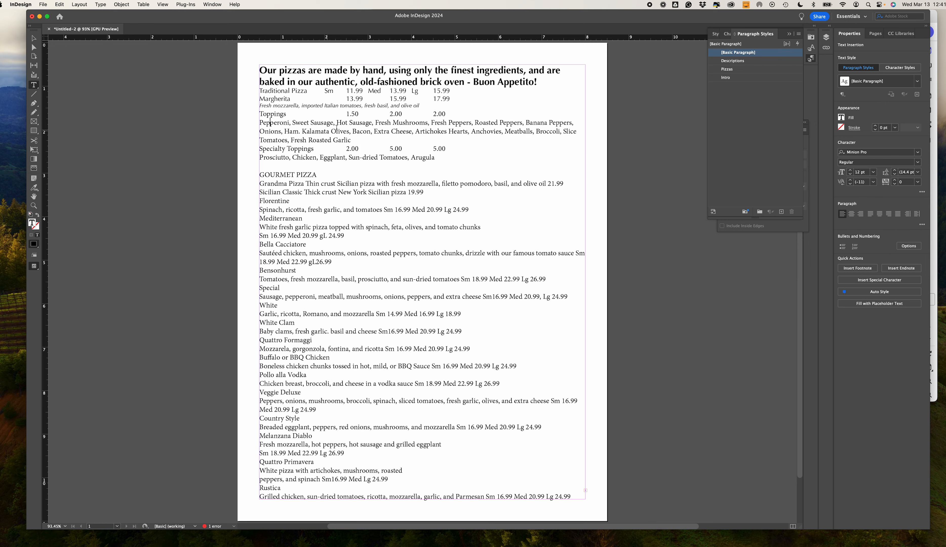
pyautogui.click(730, 60)
pyautogui.click(296, 146)
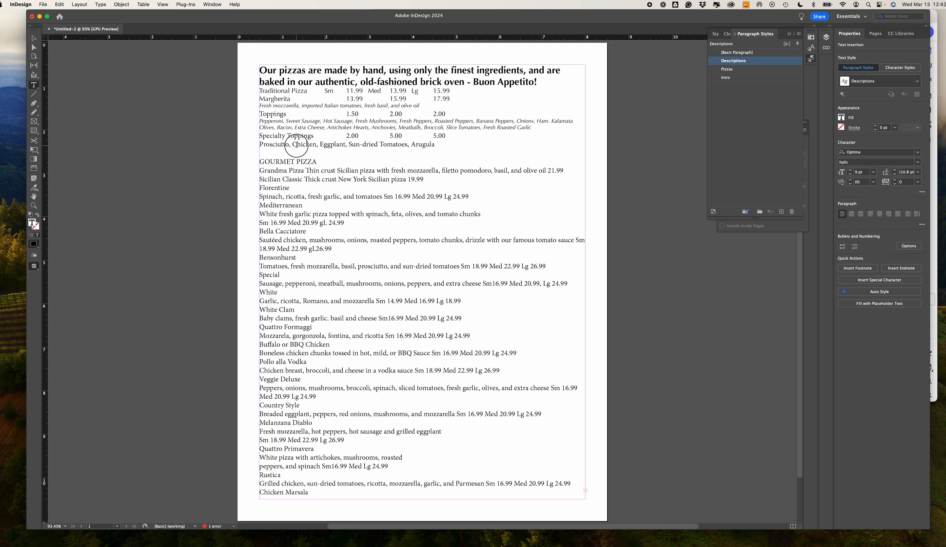
pyautogui.click(728, 61)
# - Apply the Pizzas style to the Toppings and Specialty Toppings price lines
pyautogui.click(271, 114)
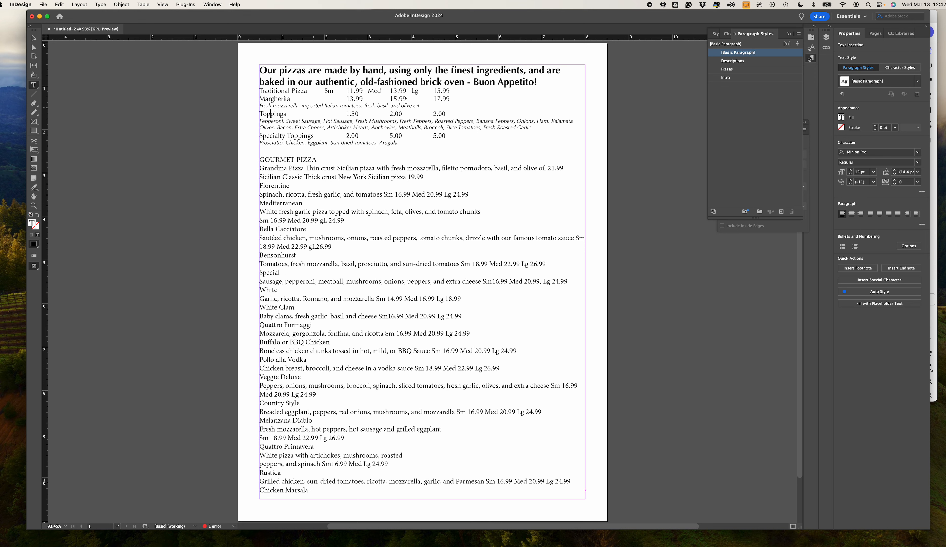
pyautogui.click(730, 71)
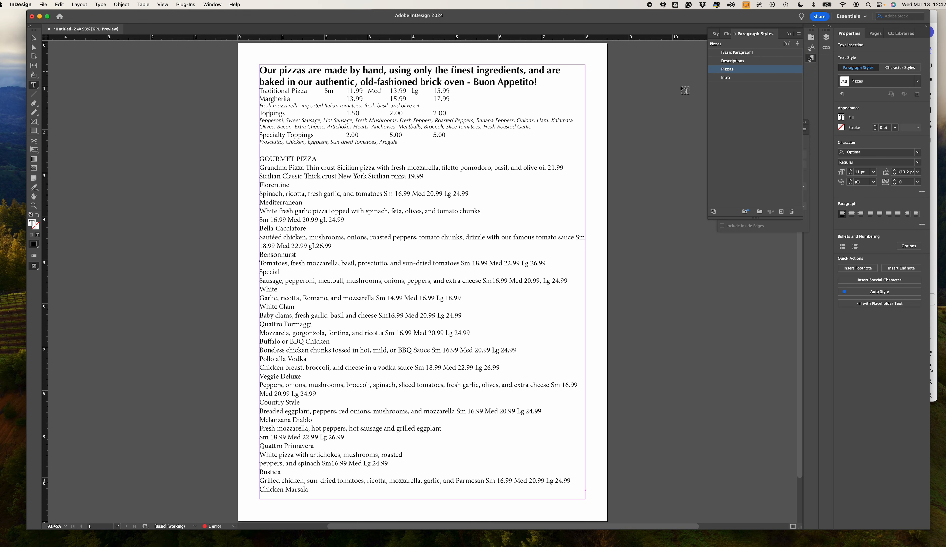
pyautogui.click(295, 135)
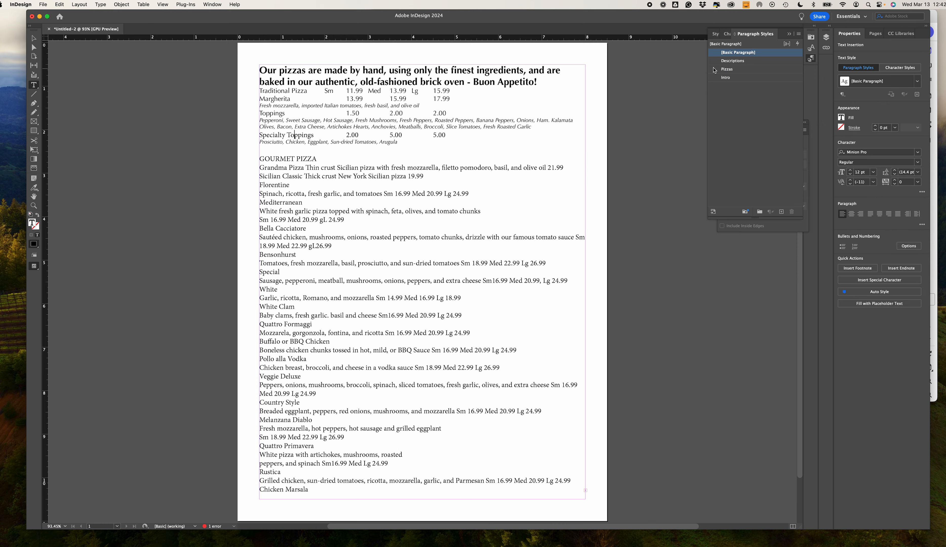
pyautogui.click(728, 68)
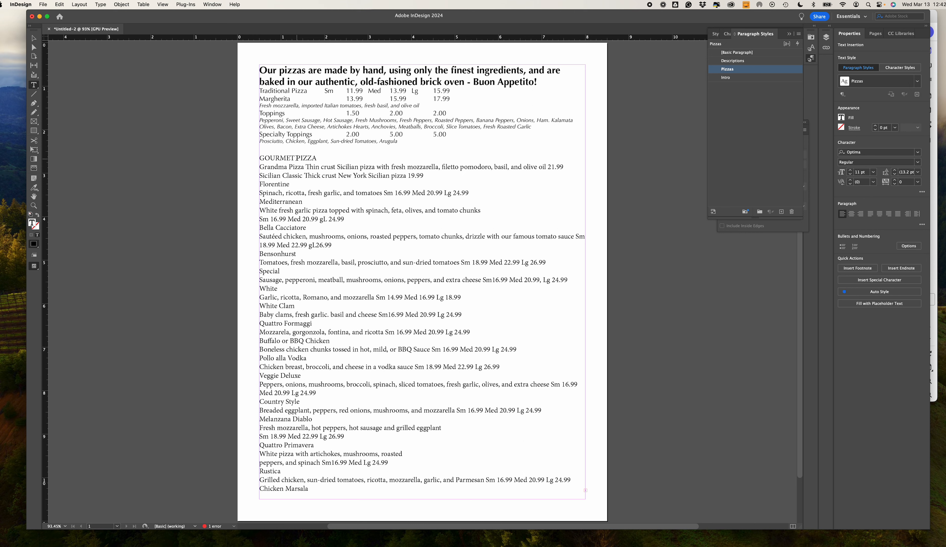
# - Create a paragraph style for the "GOURMET PIZZA" line and name it Header
pyautogui.tripleClick(297, 158)
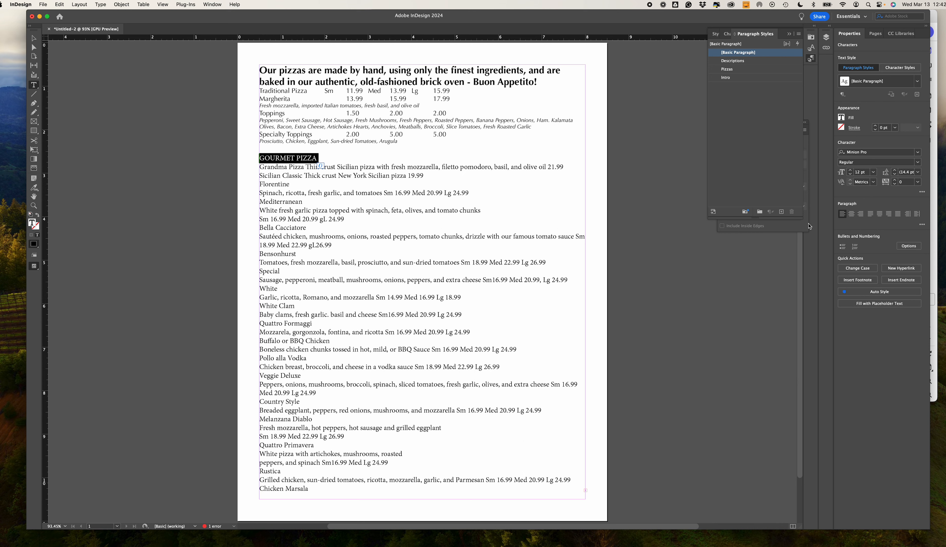
pyautogui.click(781, 212)
pyautogui.click(784, 102)
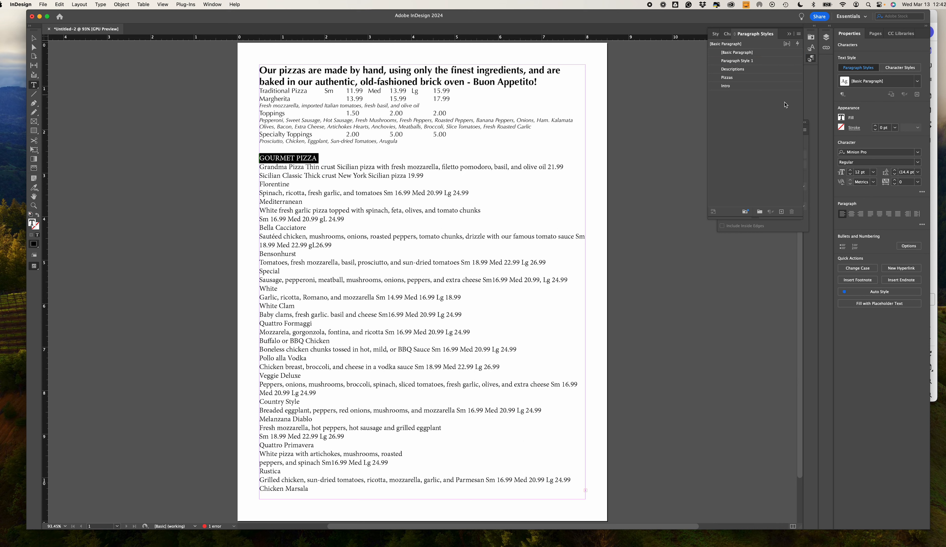
pyautogui.click(747, 63)
pyautogui.click(747, 63)
pyautogui.doubleClick(747, 63)
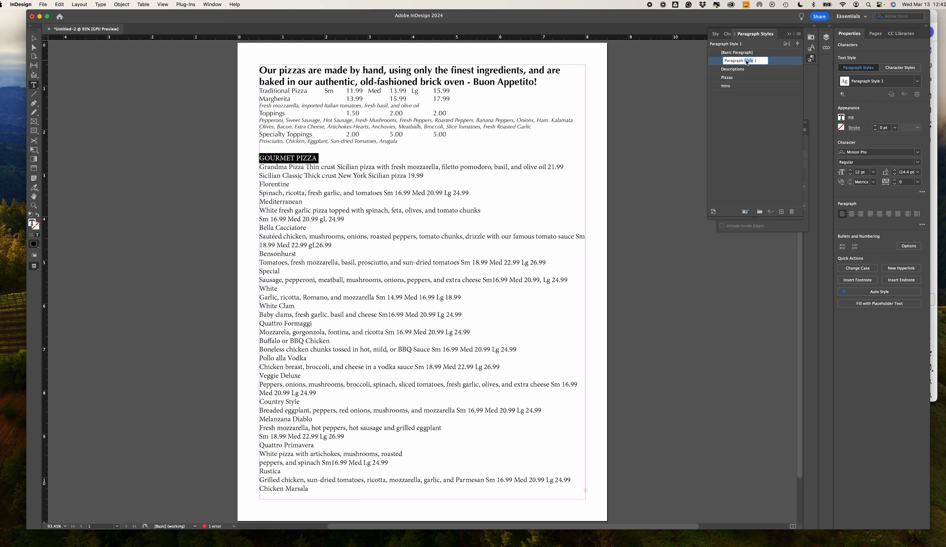
pyautogui.tripleClick(764, 61)
pyautogui.press('Return')
pyautogui.doubleClick(764, 61)
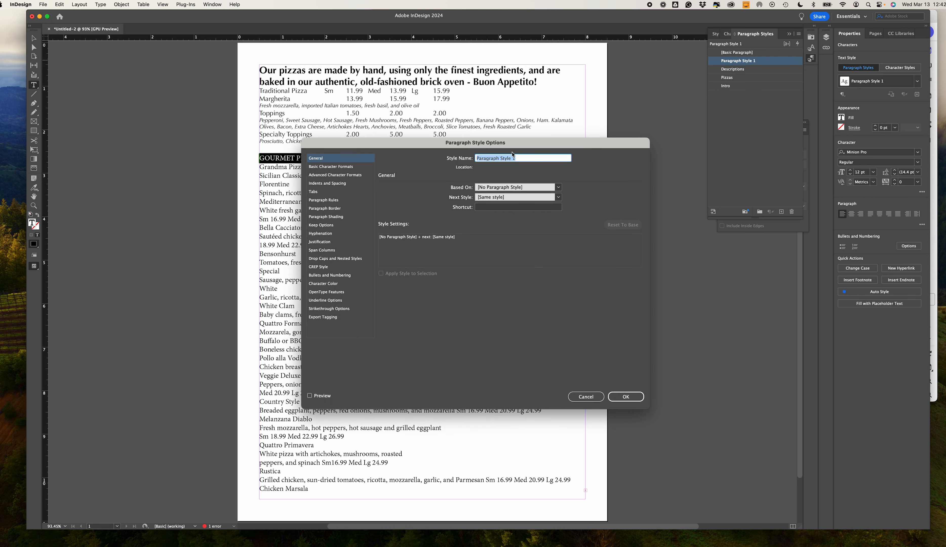
pyautogui.write('Header')
# - Set the Header style's basic character formats to Optima ExtraBlack at 14 pt
pyautogui.click(324, 168)
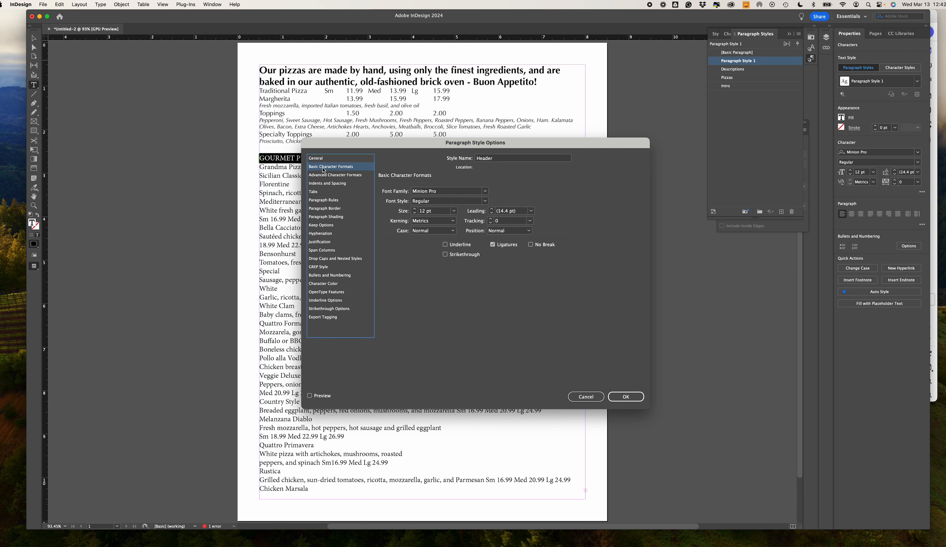
pyautogui.click(454, 211)
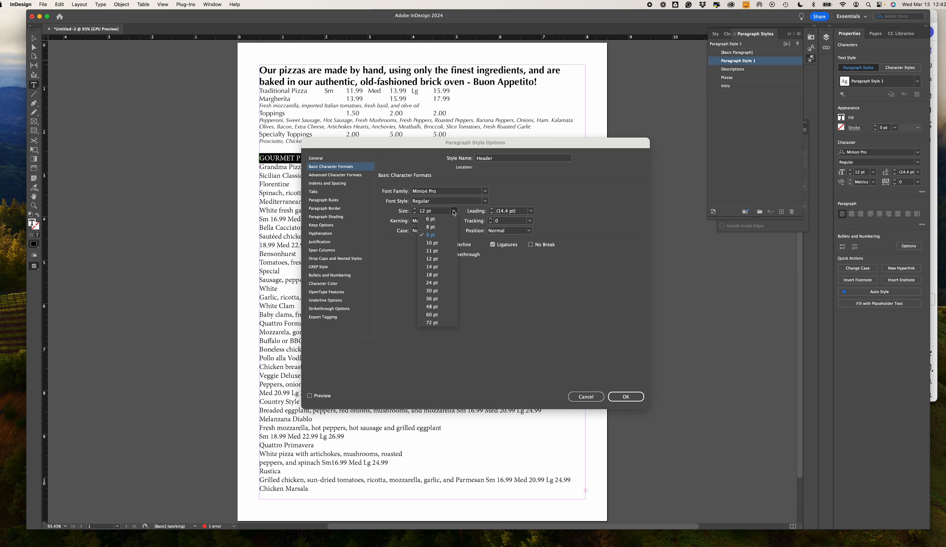
pyautogui.click(439, 267)
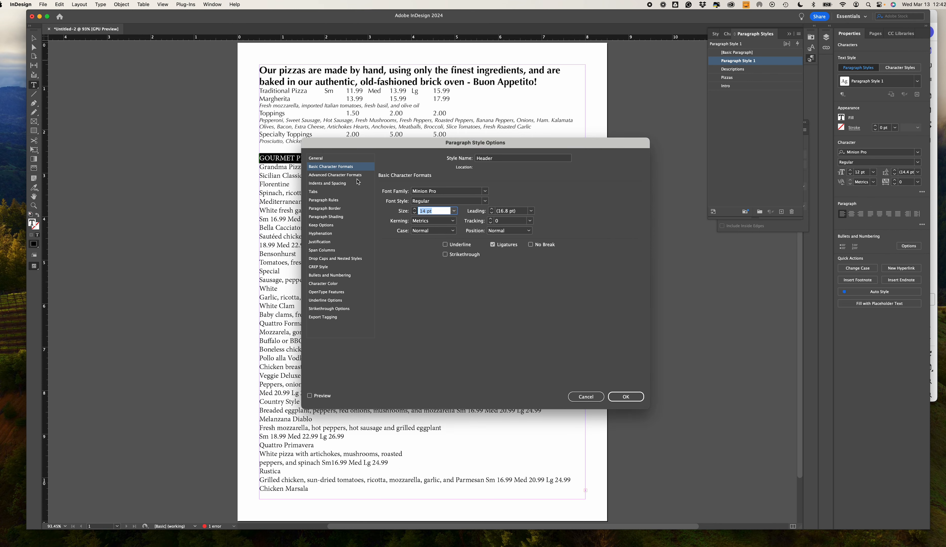
pyautogui.click(454, 194)
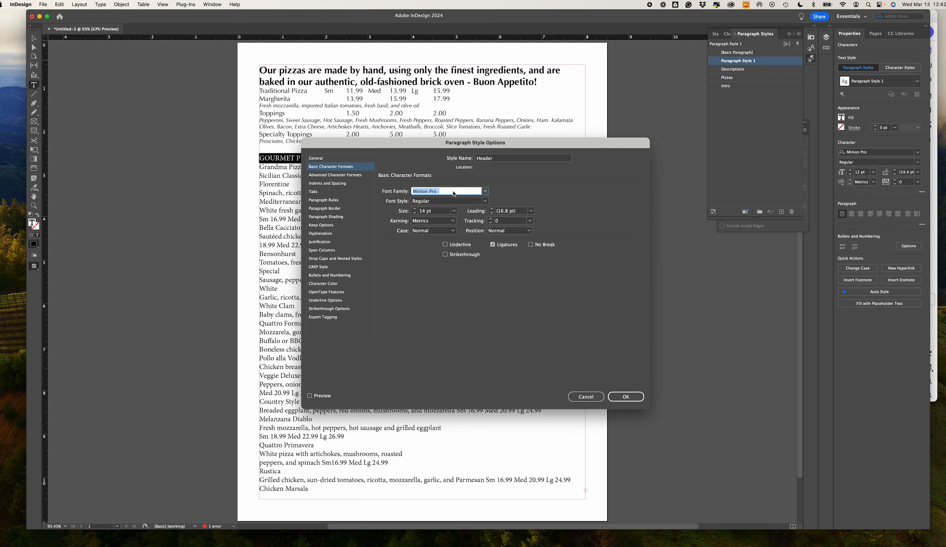
pyautogui.write('Optima')
pyautogui.press('Tab')
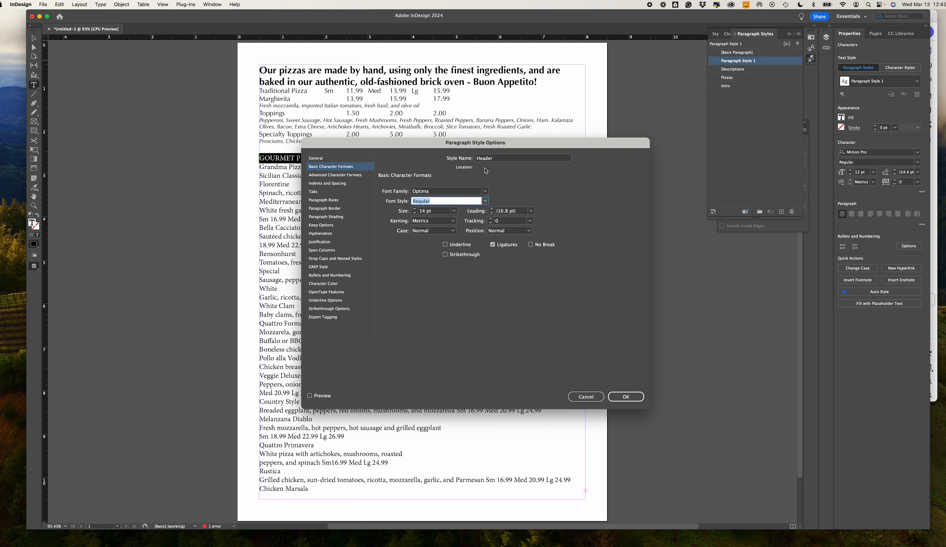
pyautogui.click(485, 203)
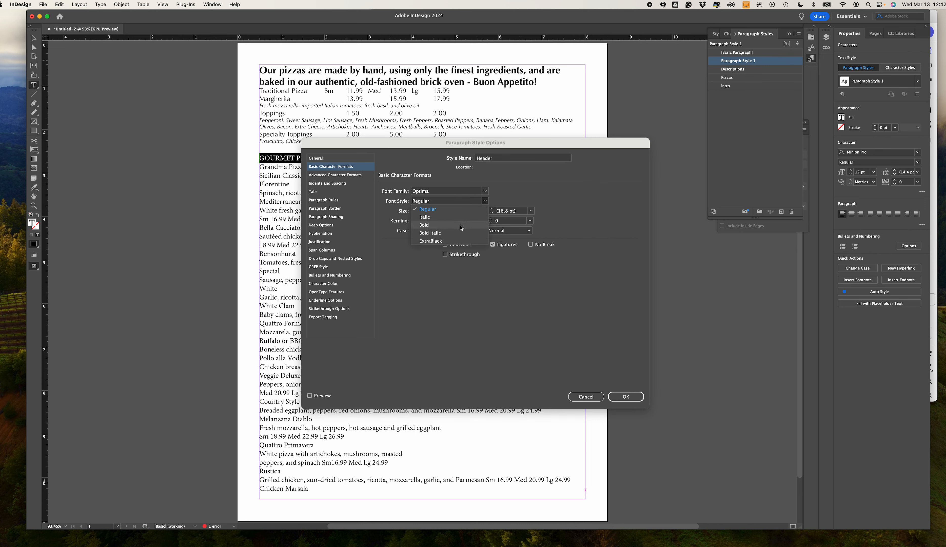
pyautogui.click(454, 242)
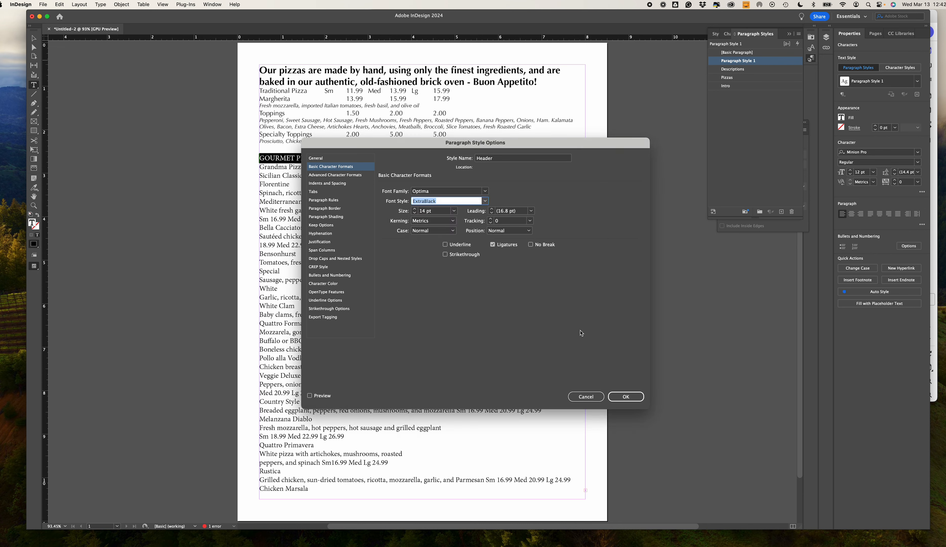
pyautogui.click(626, 397)
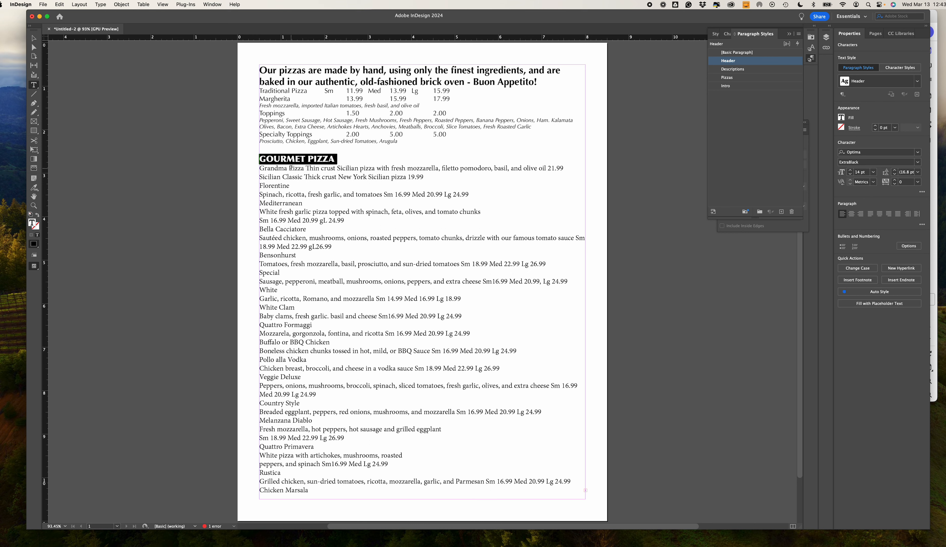
# - Break the Grandma Pizza description onto its own line and move the 21.99 price after the pizza name, separated by a tab
pyautogui.click(306, 168)
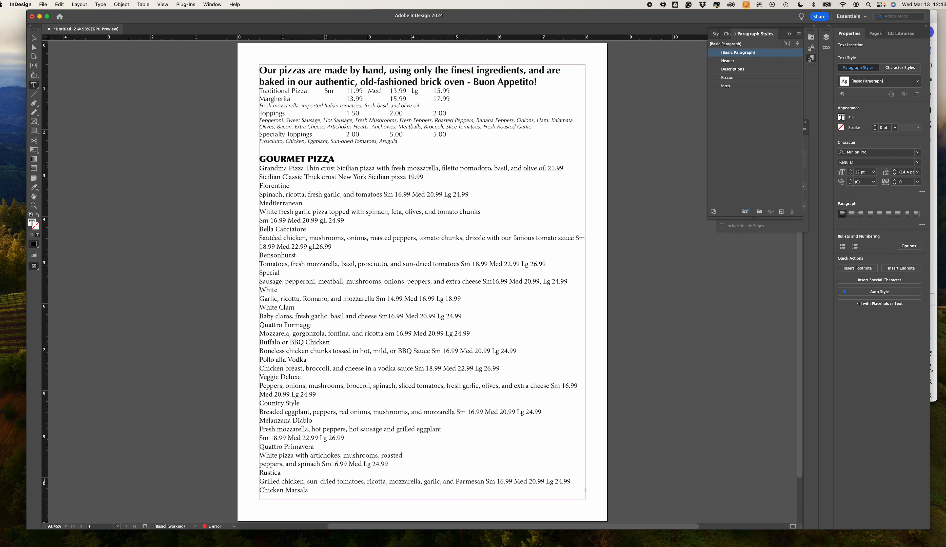
pyautogui.press('Return')
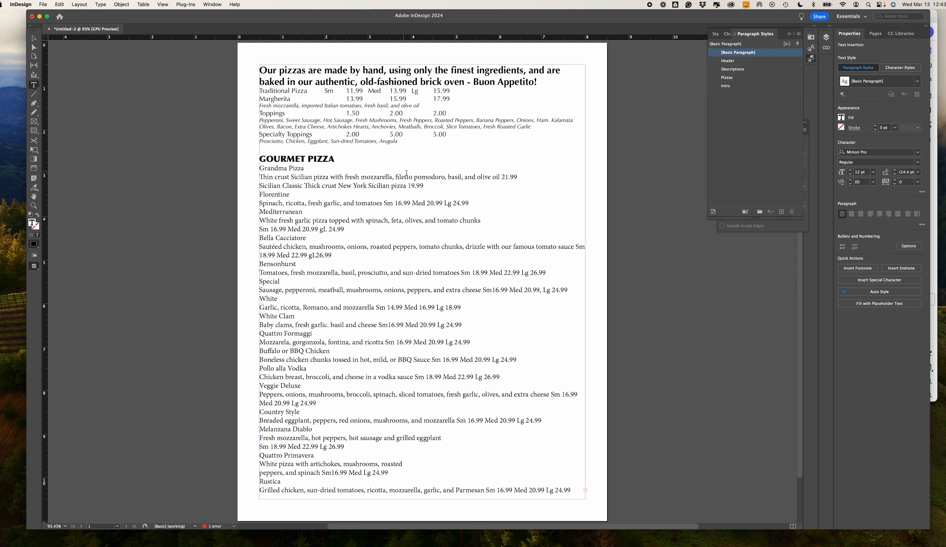
pyautogui.moveTo(519, 176); pyautogui.dragTo(502, 178)
pyautogui.press('super+c')
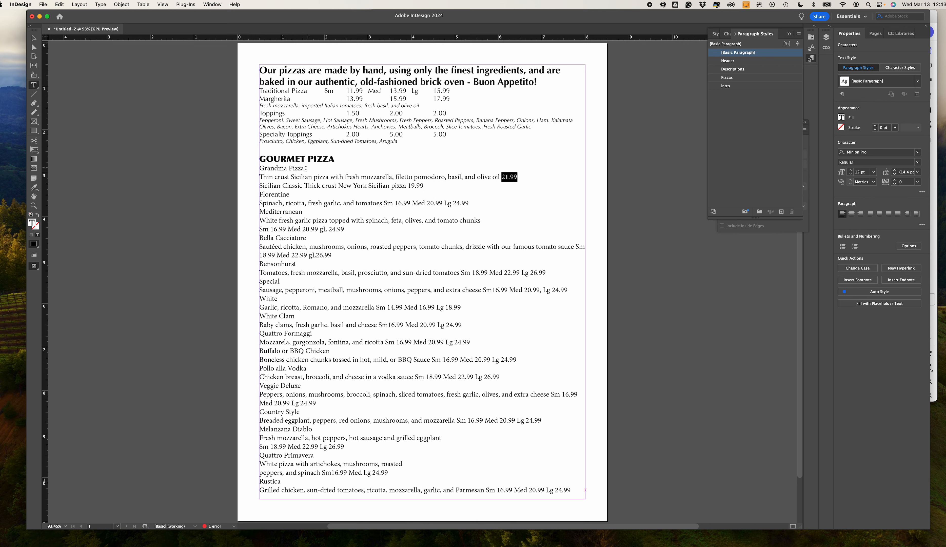
pyautogui.press('super')
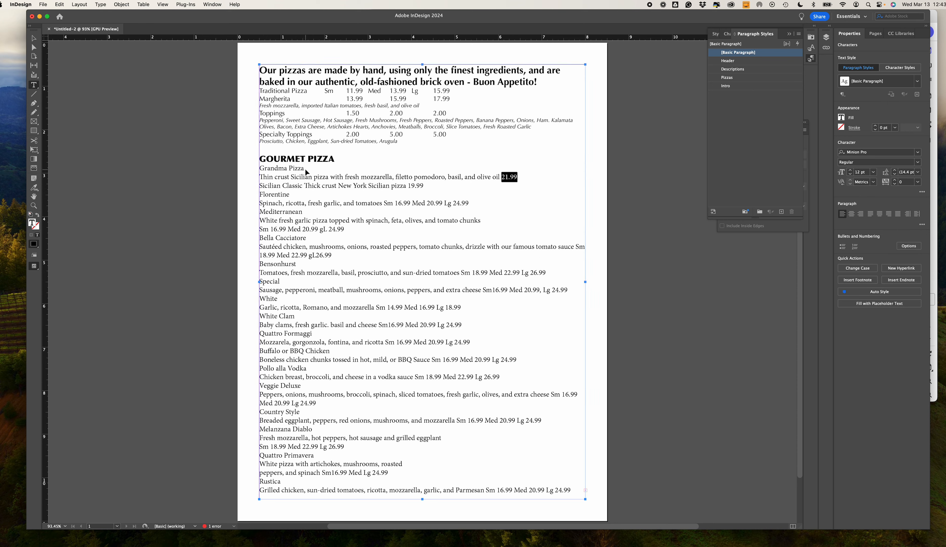
pyautogui.press('BackSpace')
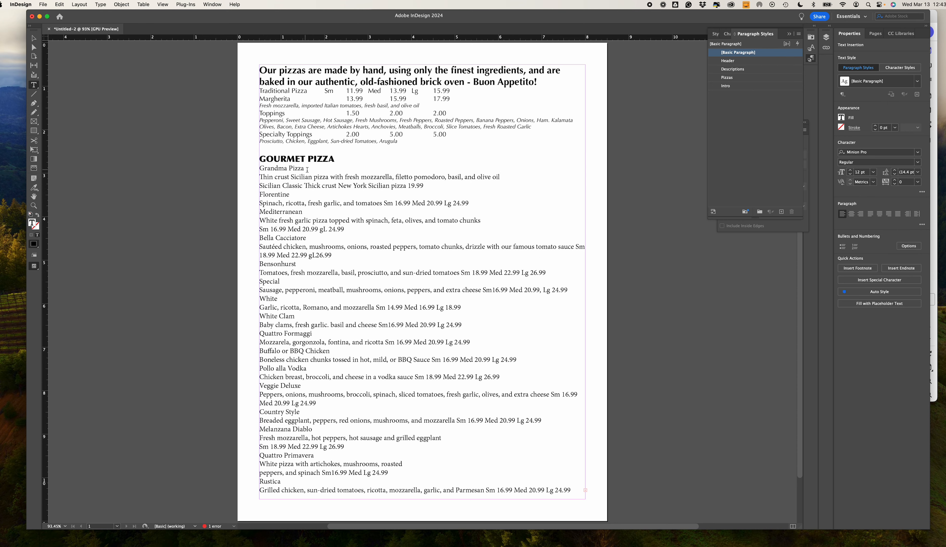
pyautogui.click(310, 174)
pyautogui.press('BackSpace')
pyautogui.press('Tab')
pyautogui.press('super+v')
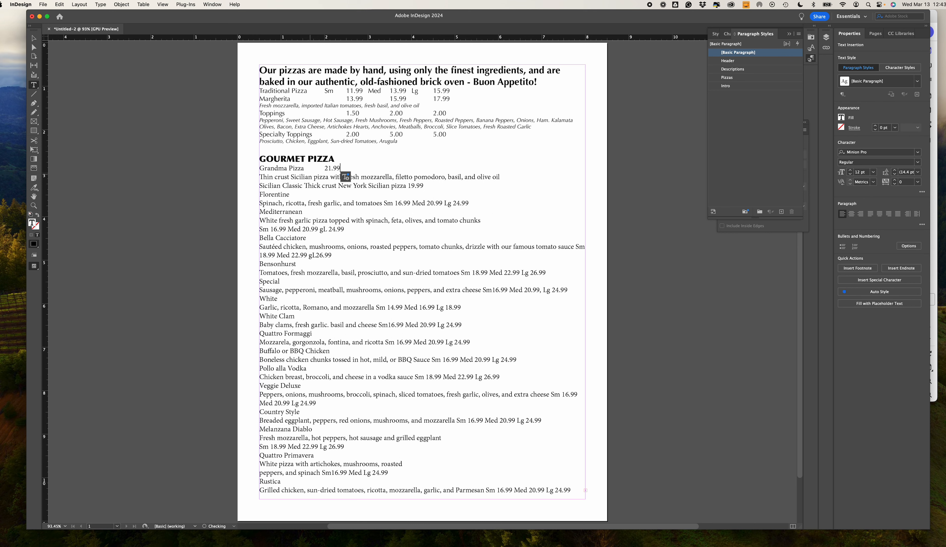